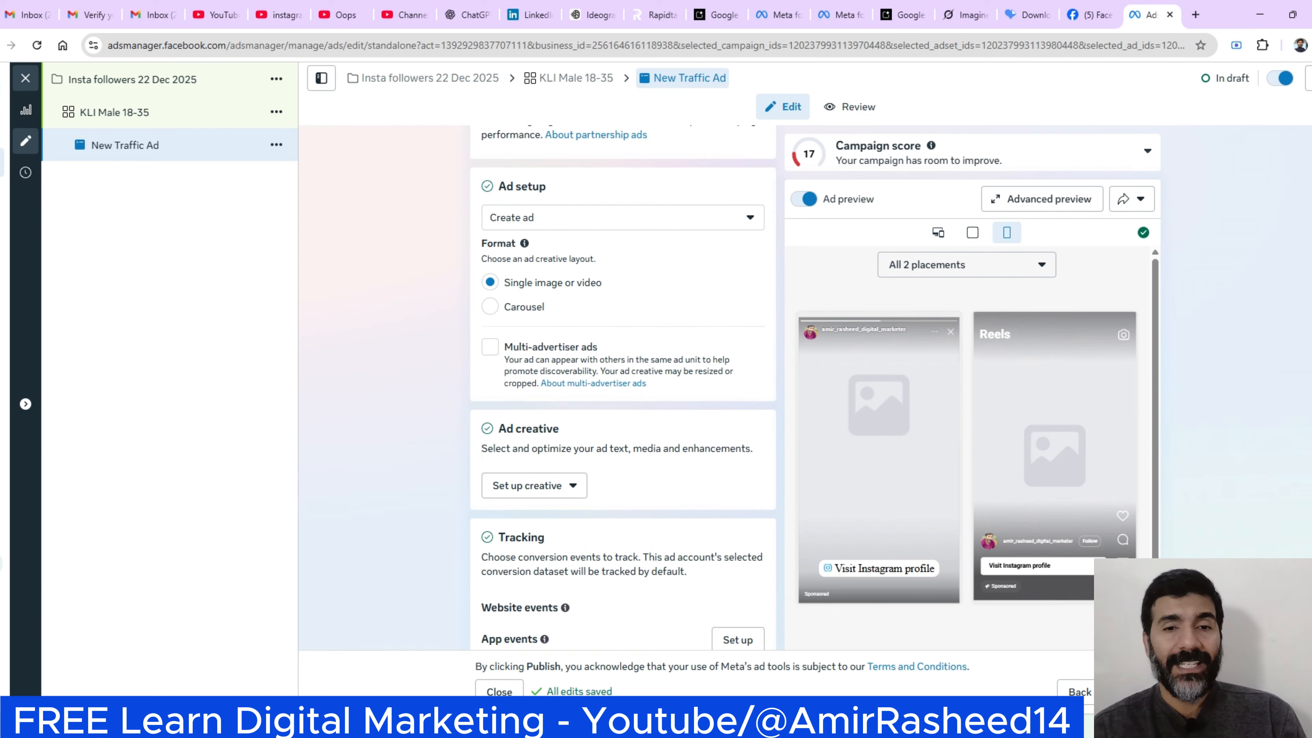
- Set up an image ad creative using the 1024 × 1024 account image "Learn Digital Marketing Free" named "untitled"
left_click(527, 356)
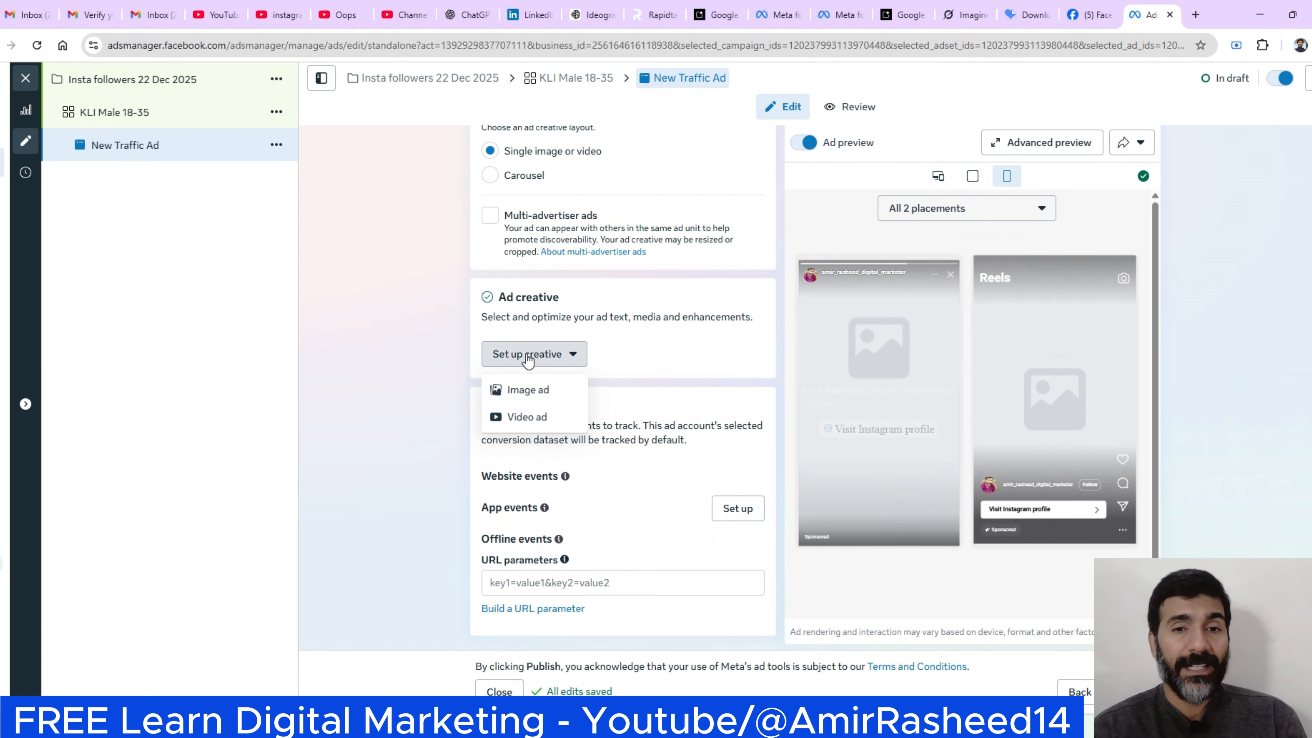
left_click(528, 391)
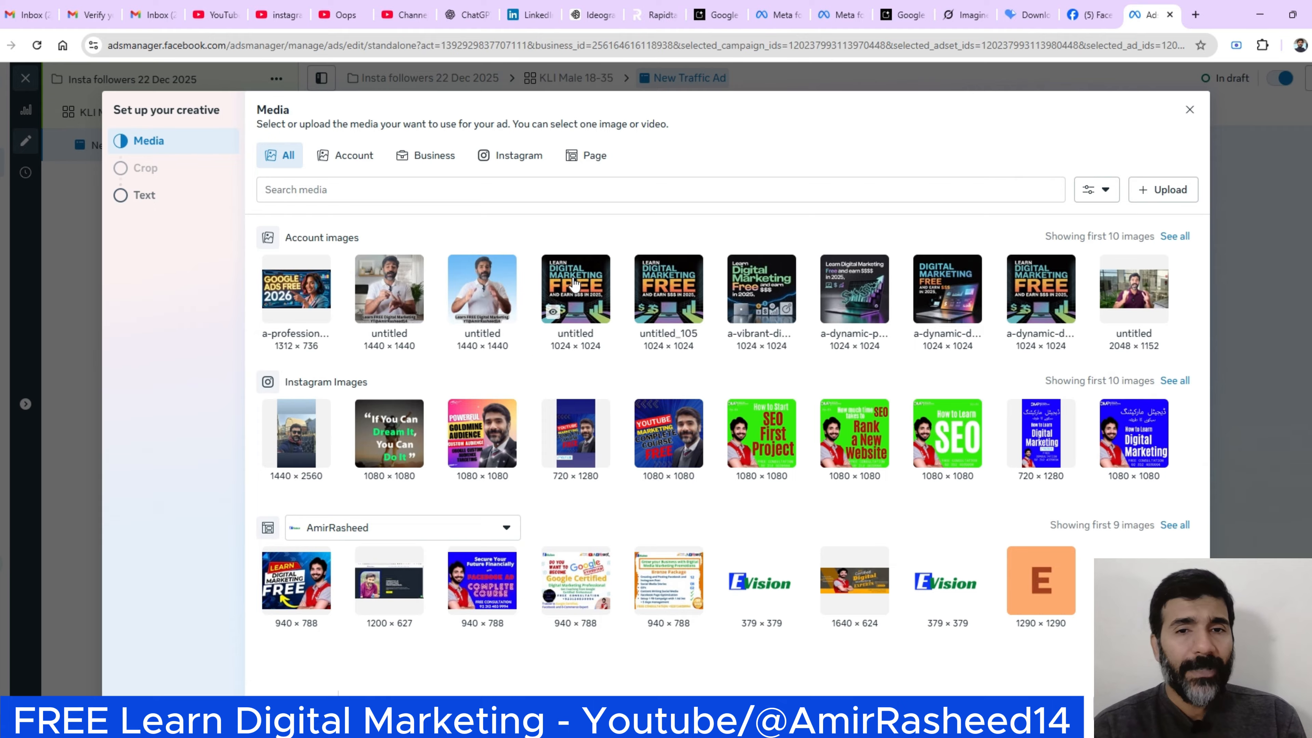
left_click(554, 310)
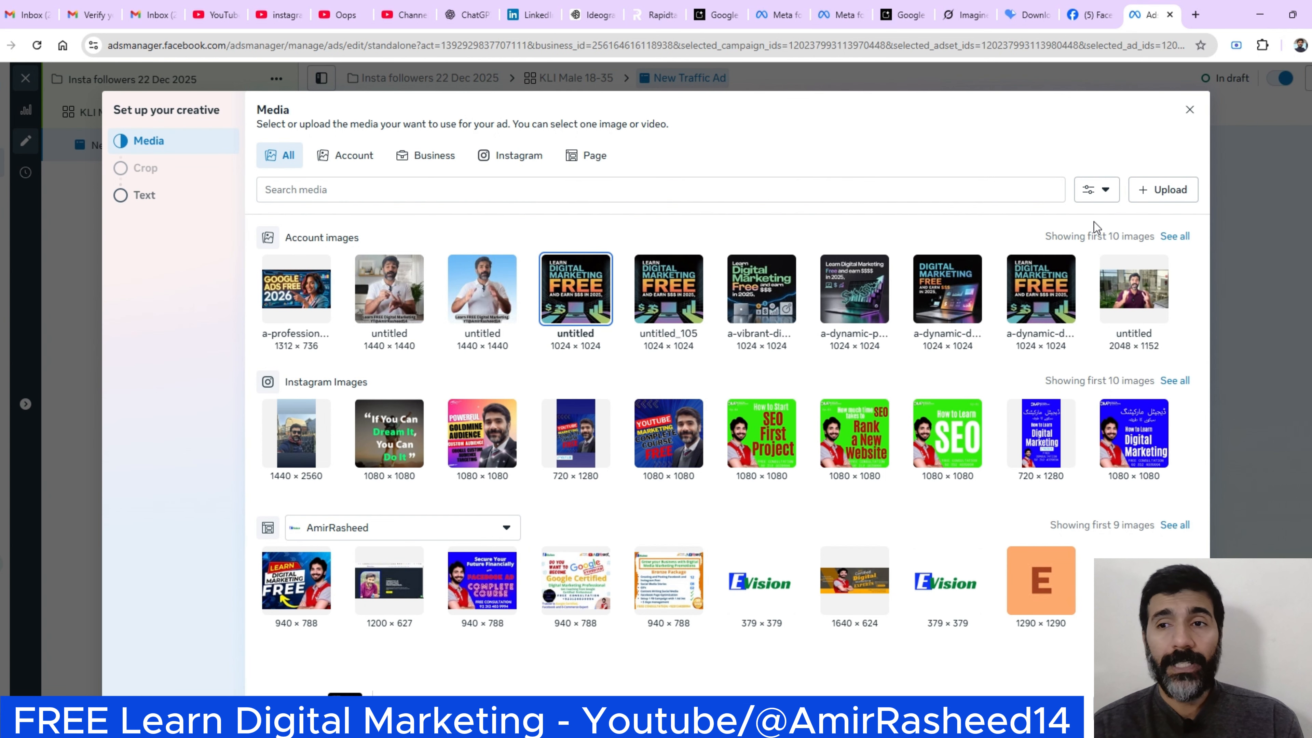
left_click(1156, 199)
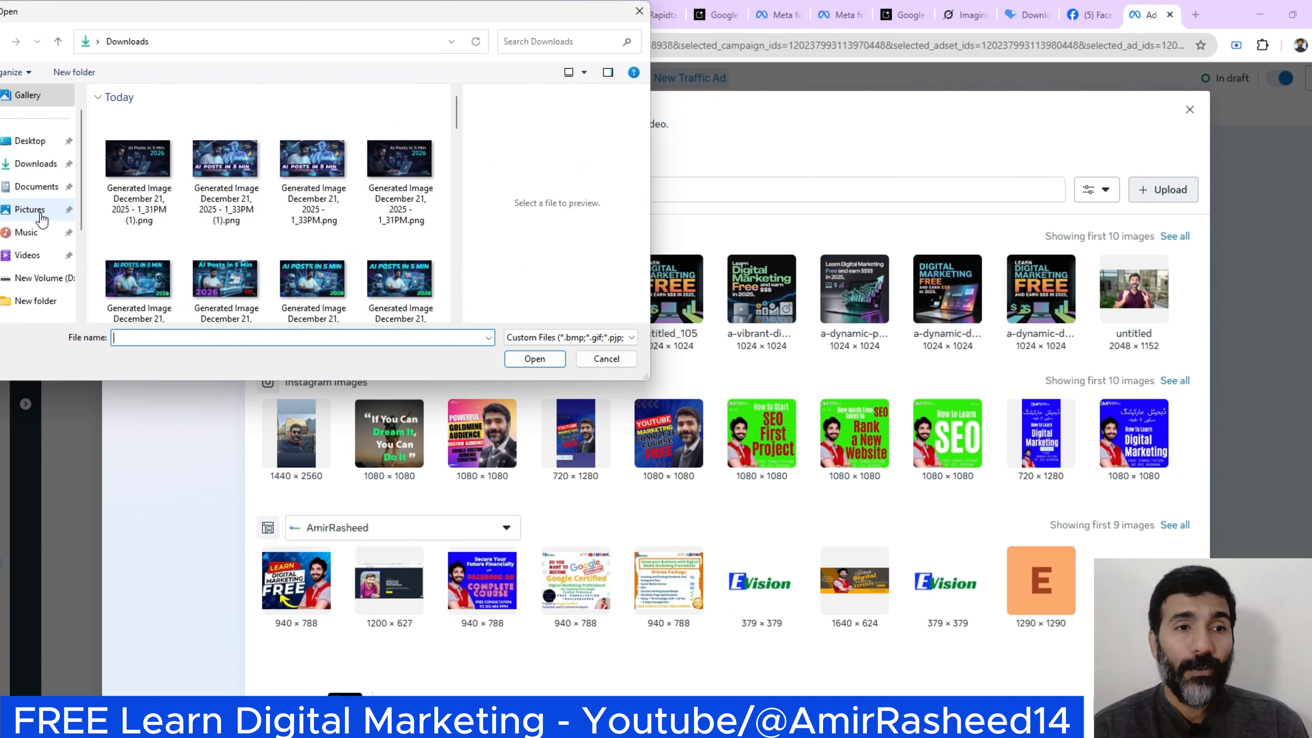
left_click(604, 358)
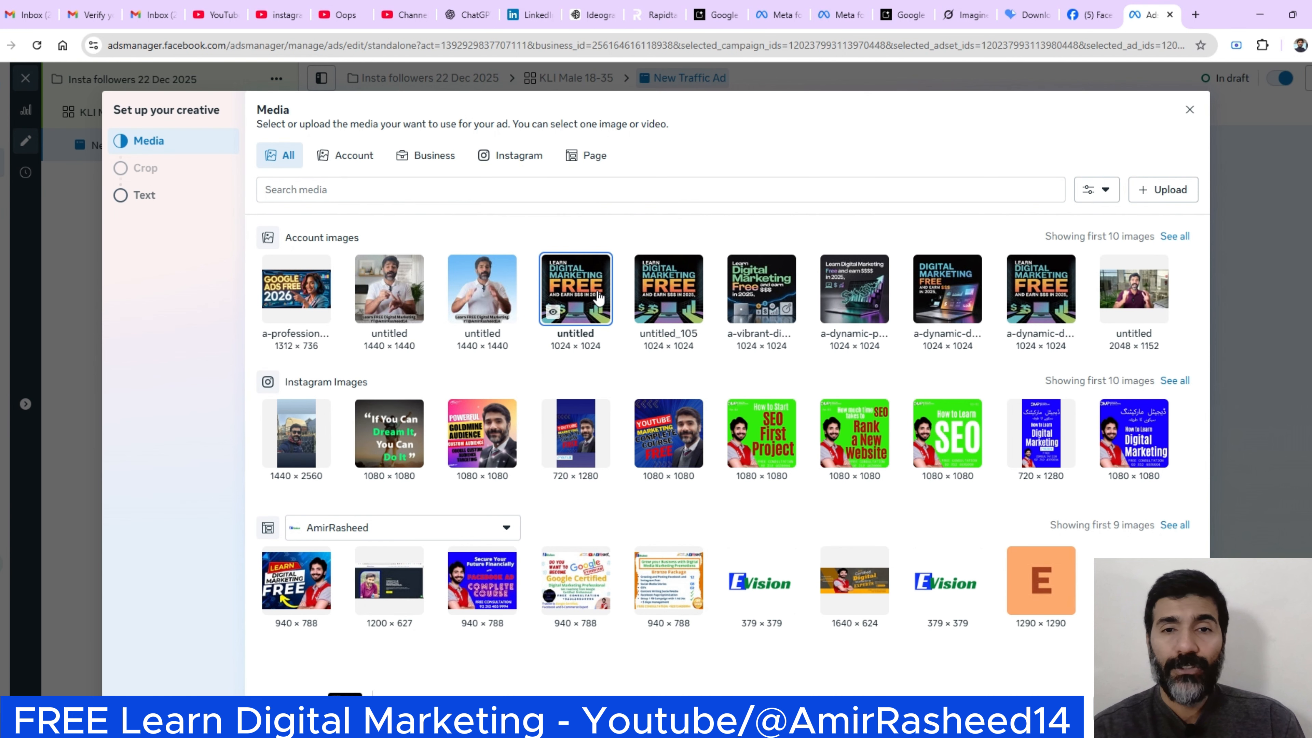
left_click(1173, 708)
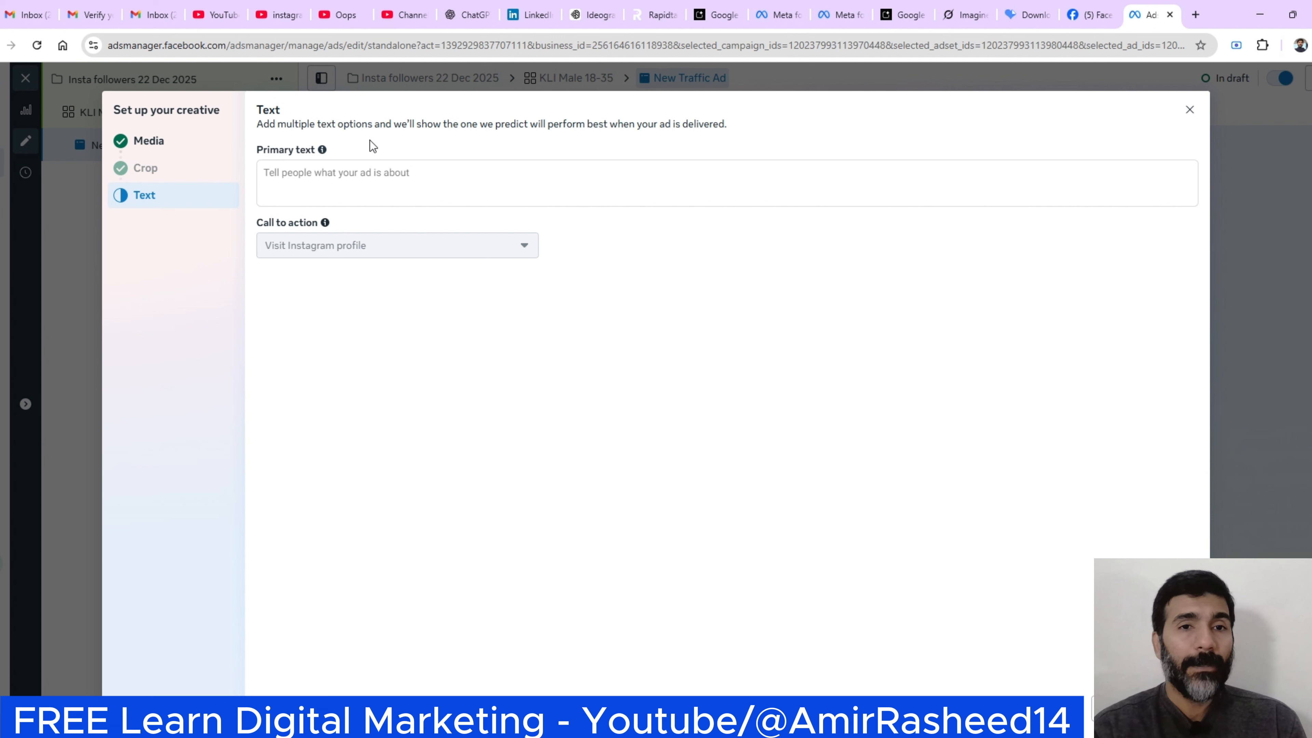
- Enter the primary text "Learn Digital Marketing", add an empty second text option, and finish the creative setup
left_click(379, 183)
type("L")
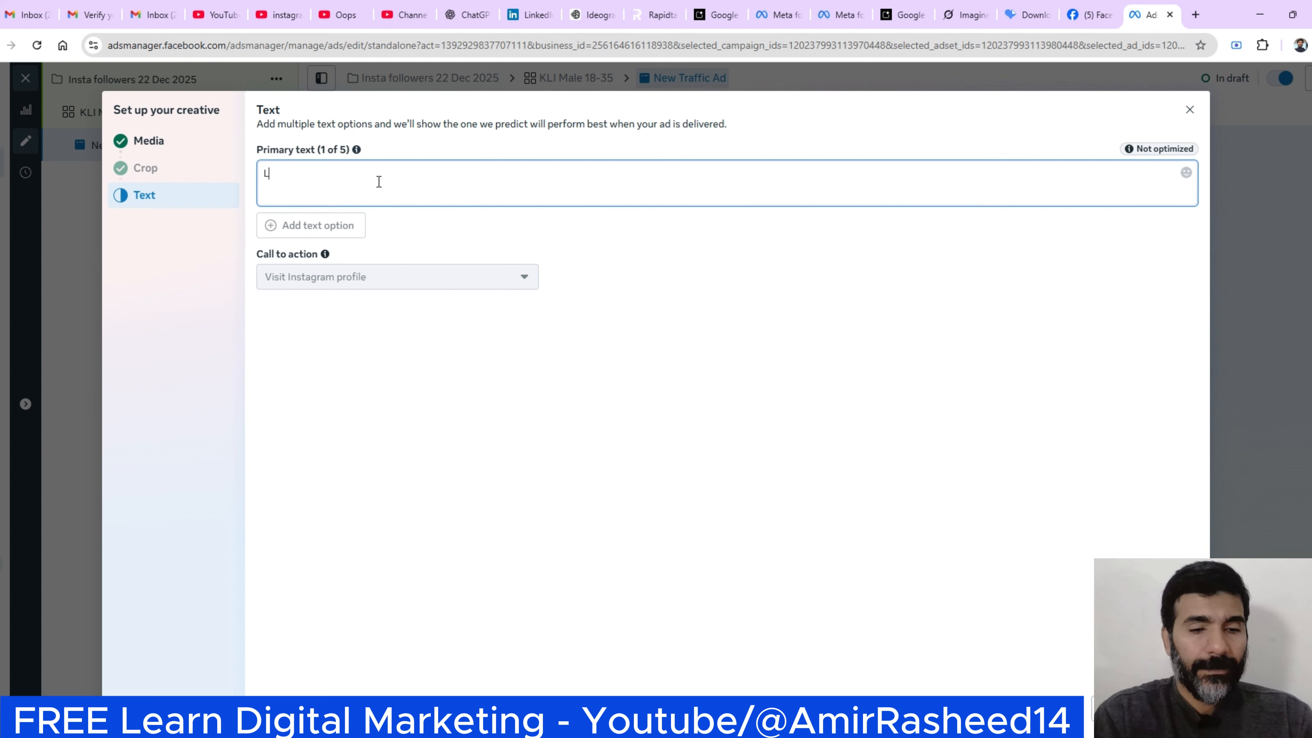
type("earn")
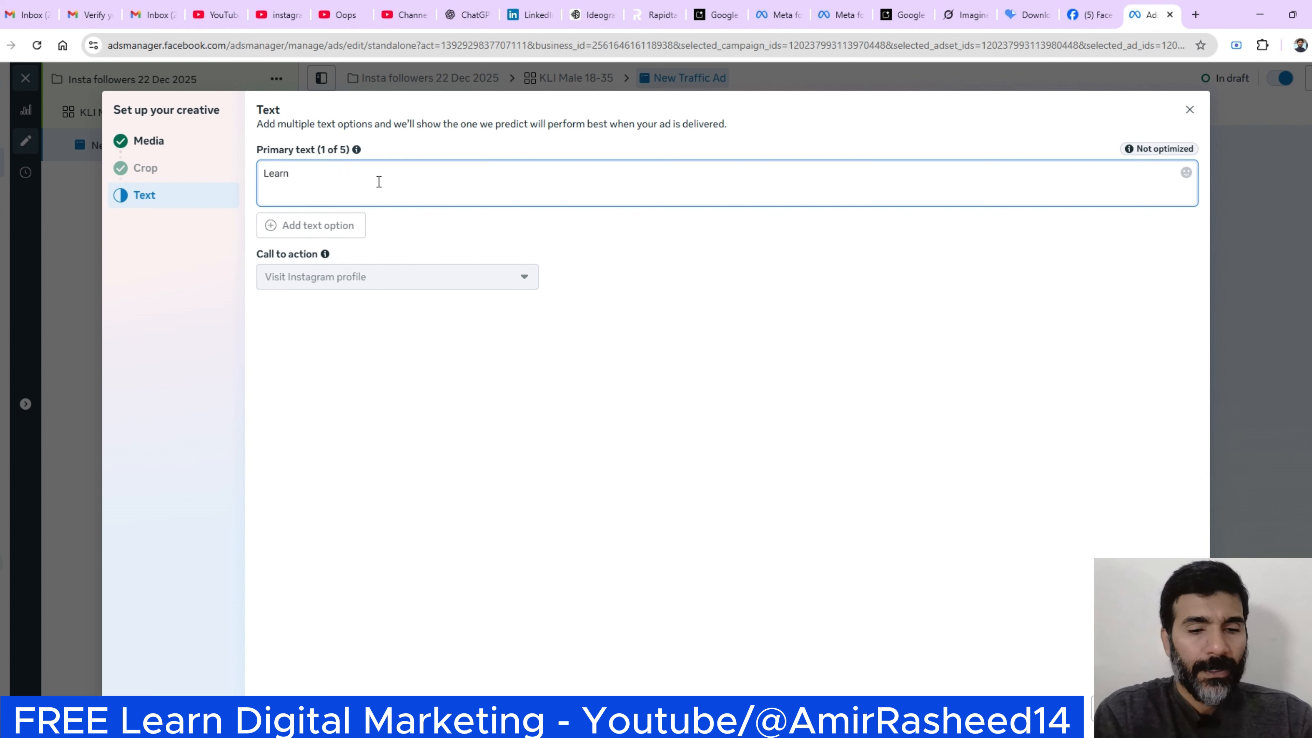
type(" Digital Marketing")
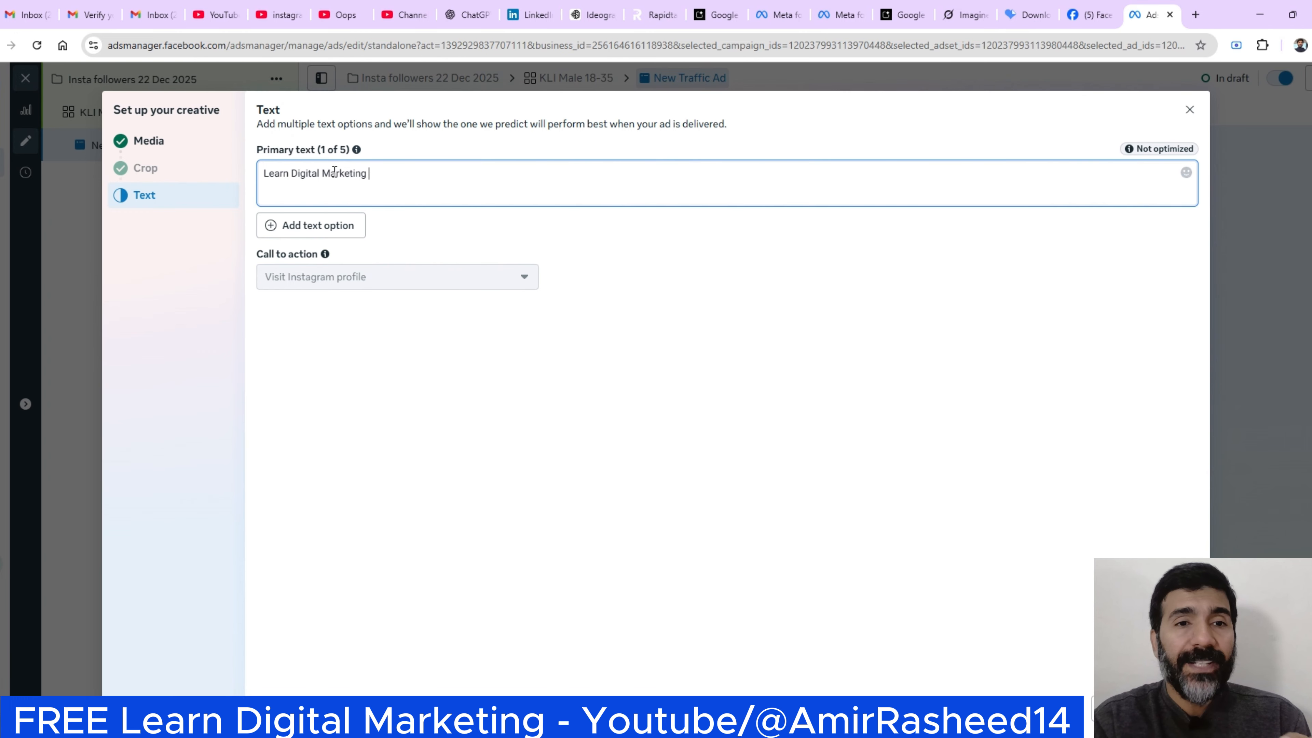
left_click(316, 229)
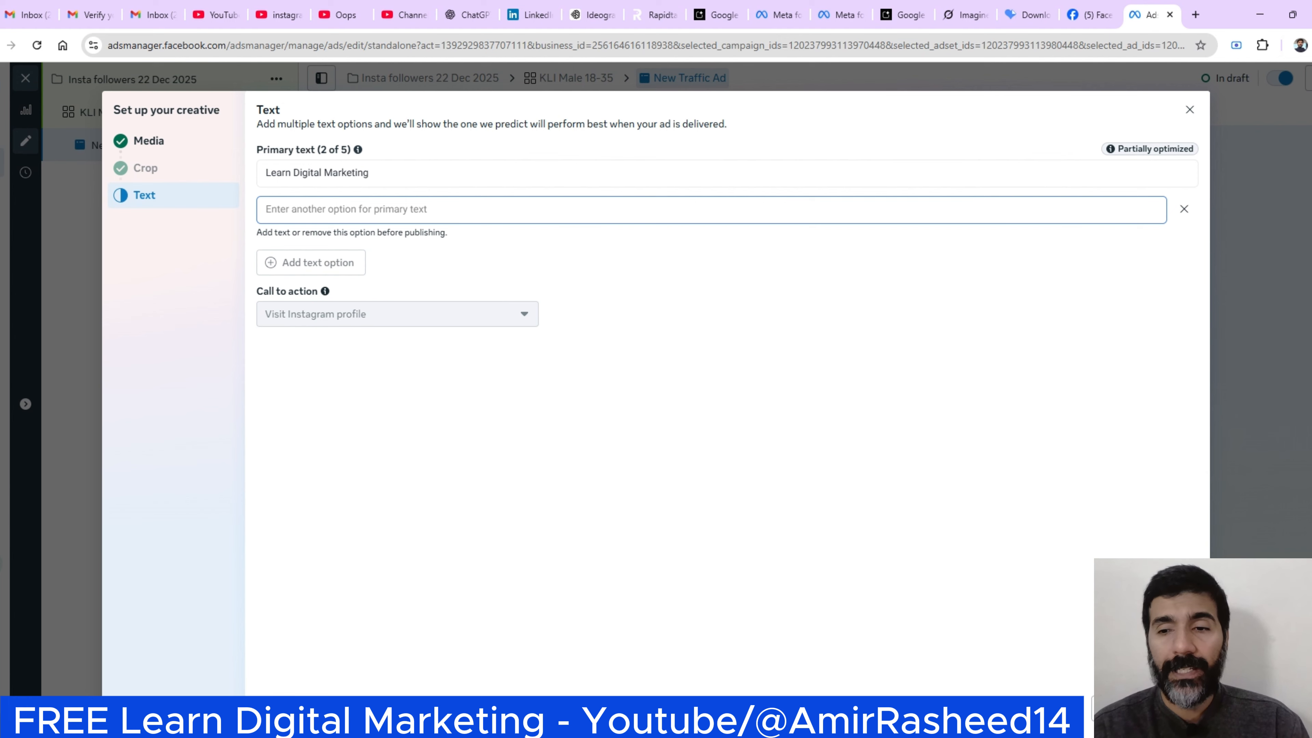
left_click(1174, 709)
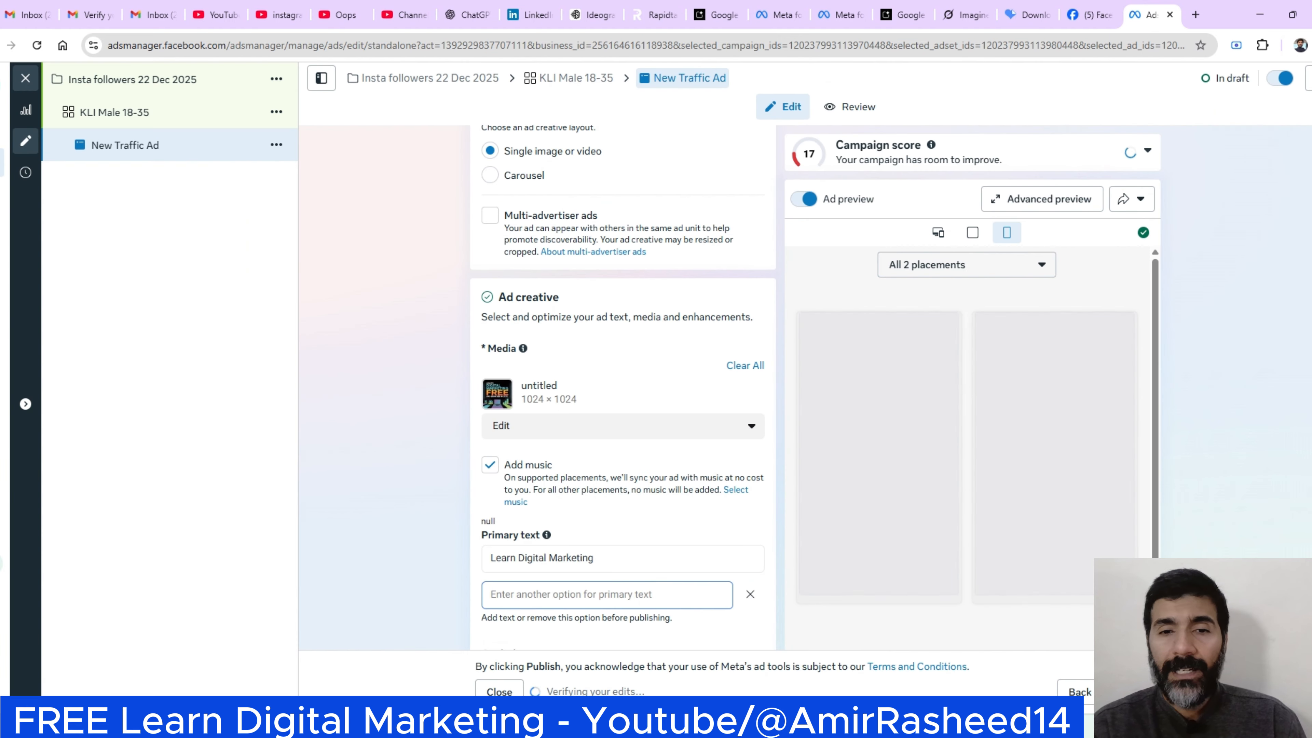
- Preview the ad in the feed placements and in the Stories and Reels placements
scroll(493, 254, "down", 5)
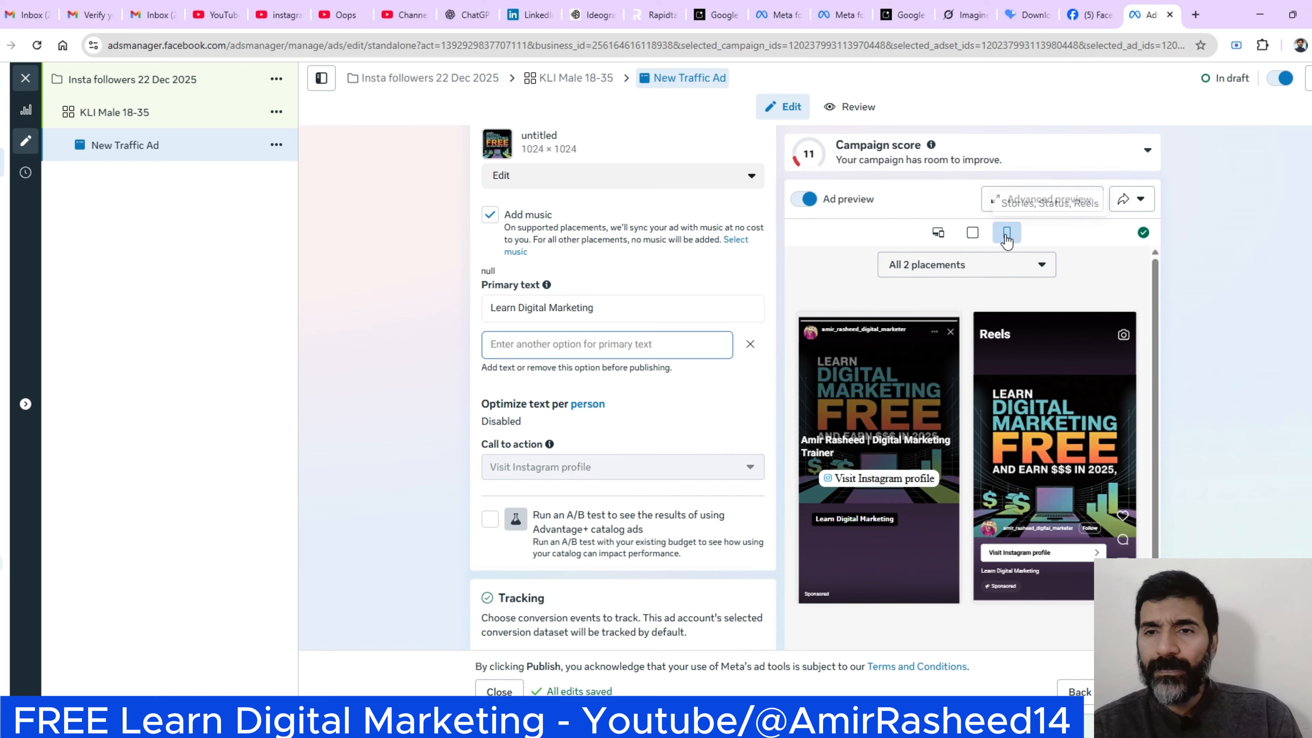
left_click(972, 235)
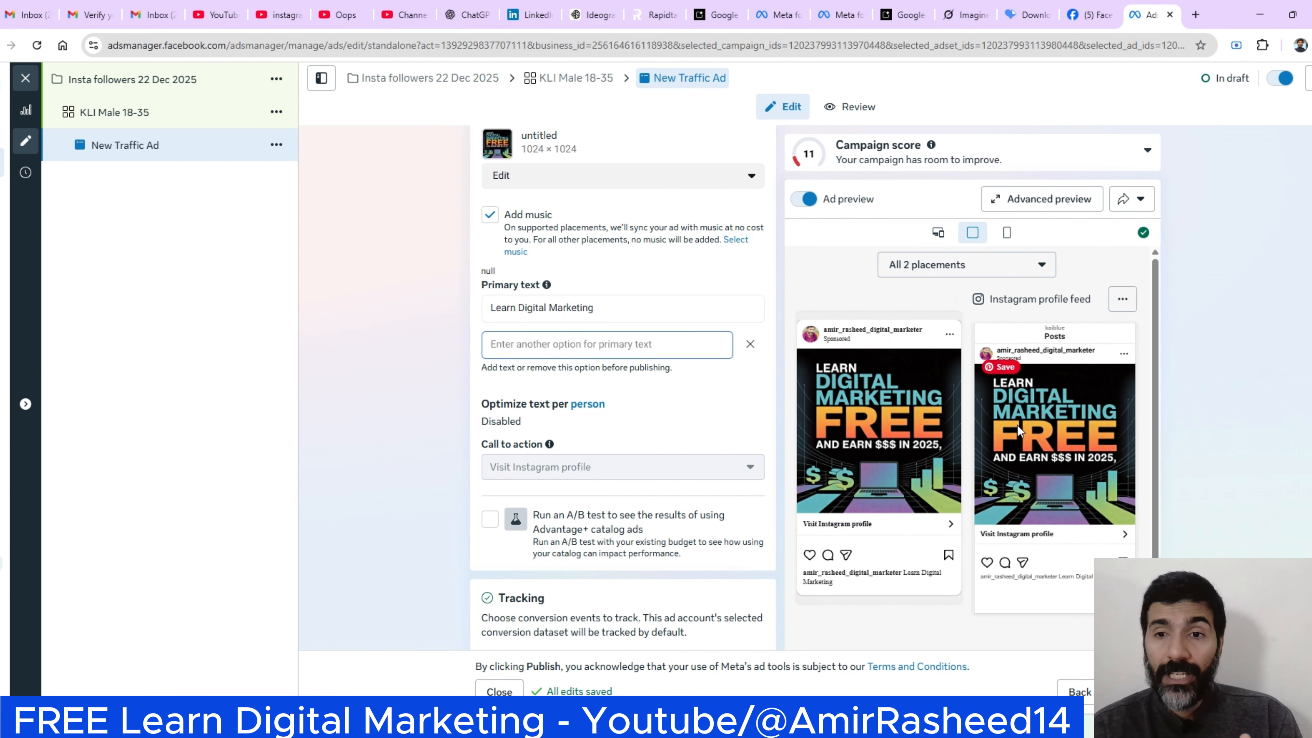
left_click(1003, 233)
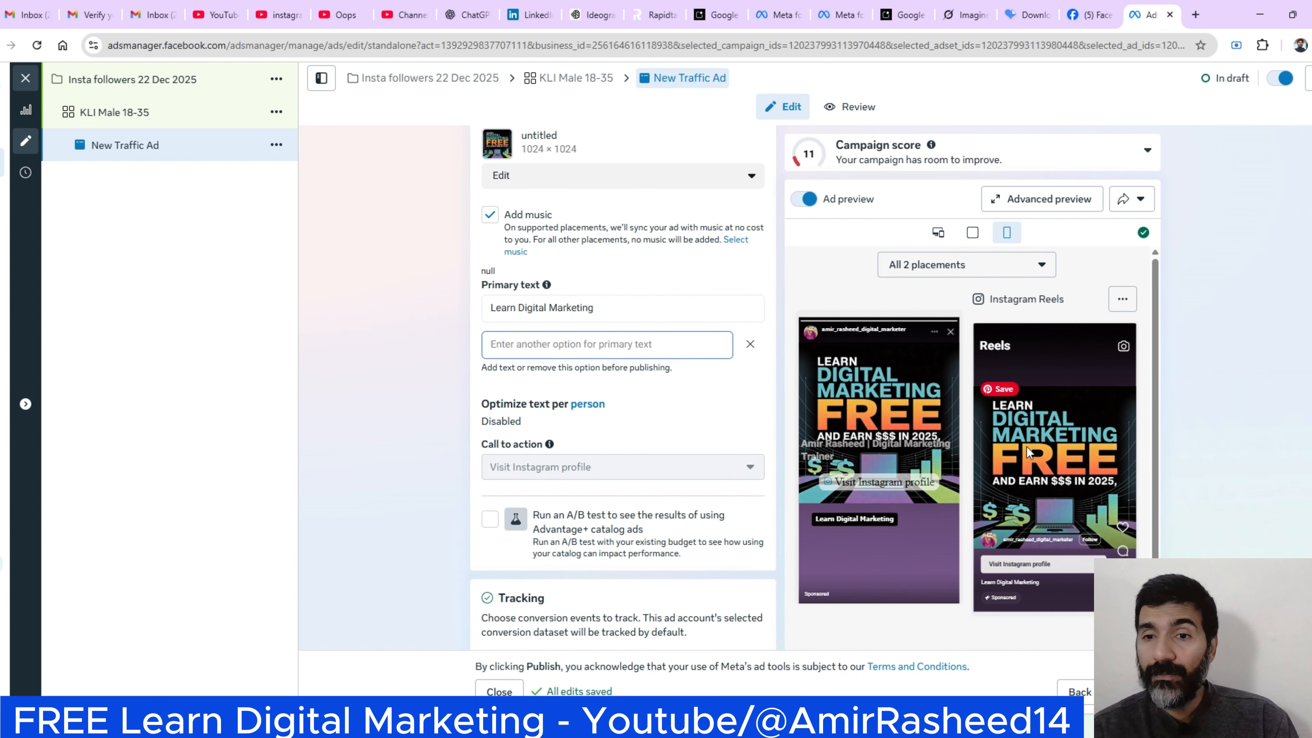
scroll(622, 387, "down", 4)
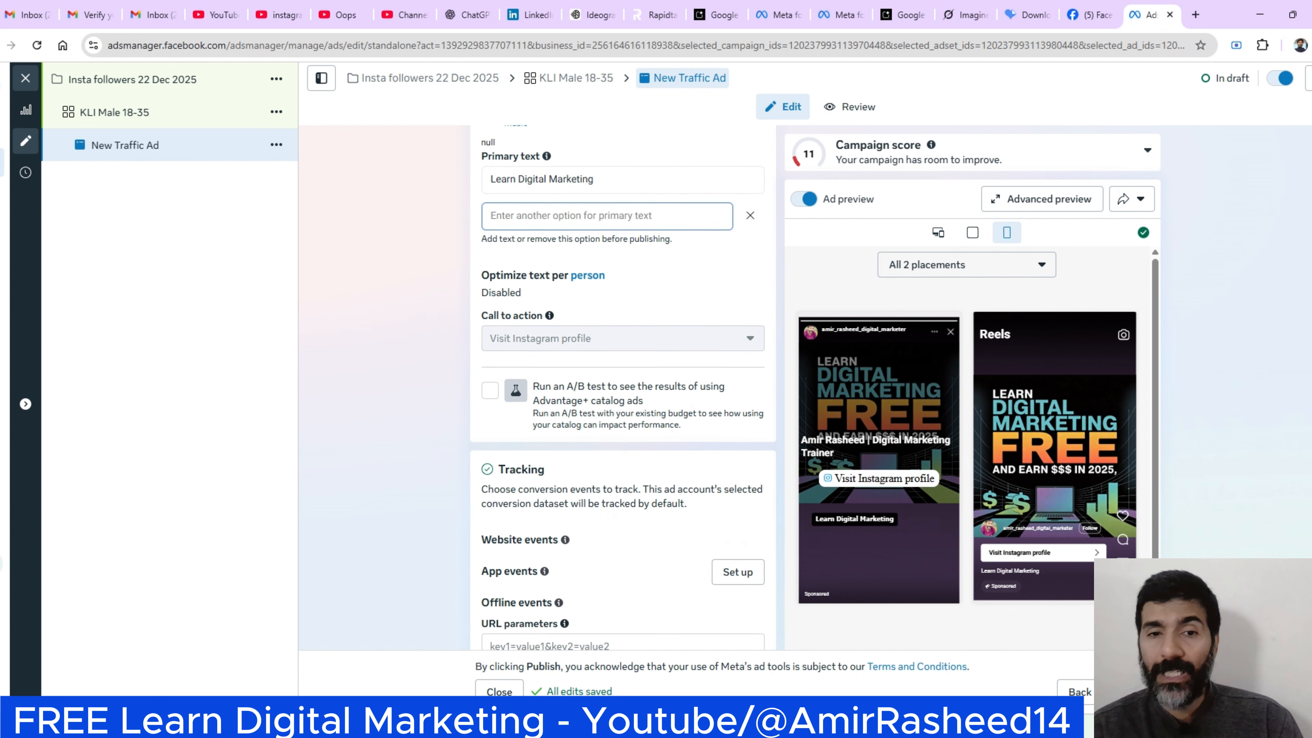
scroll(428, 316, "up", 5)
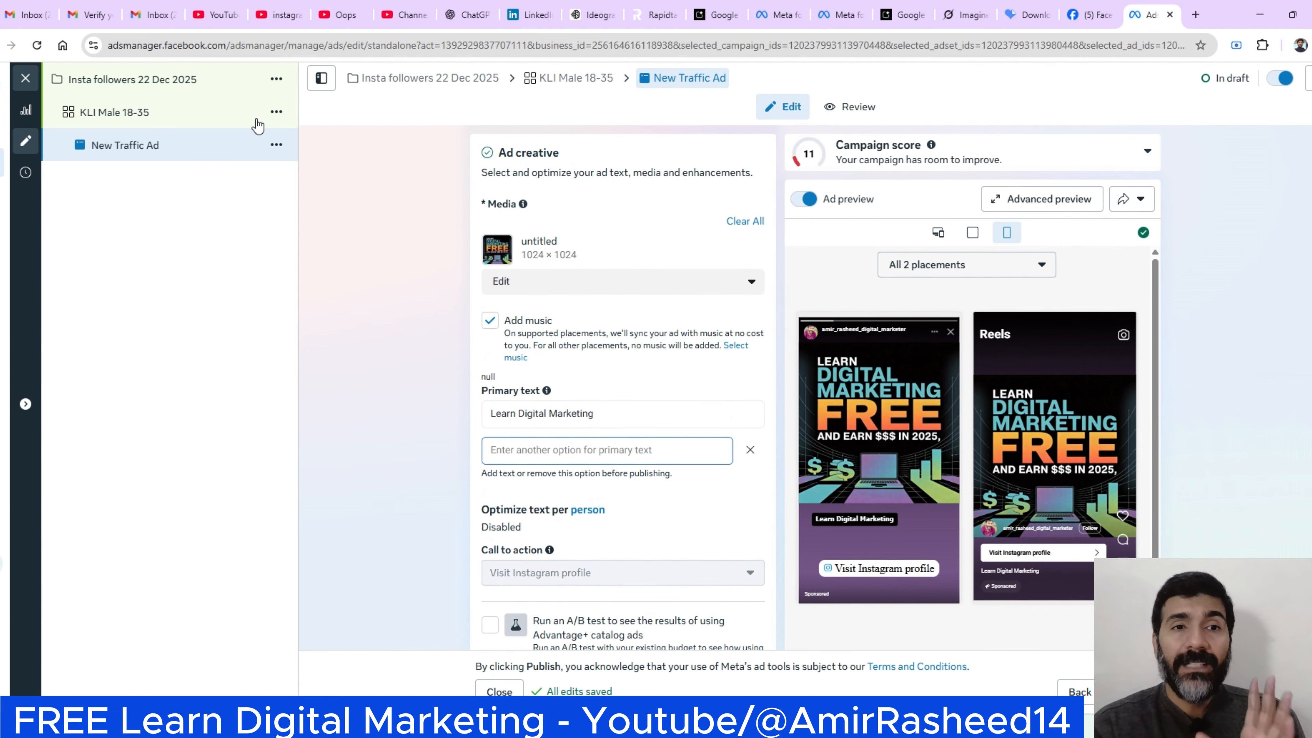
- Duplicate New Traffic Ad five times within the original campaign, keeping existing reactions, comments and shares on the new ads
left_click(276, 146)
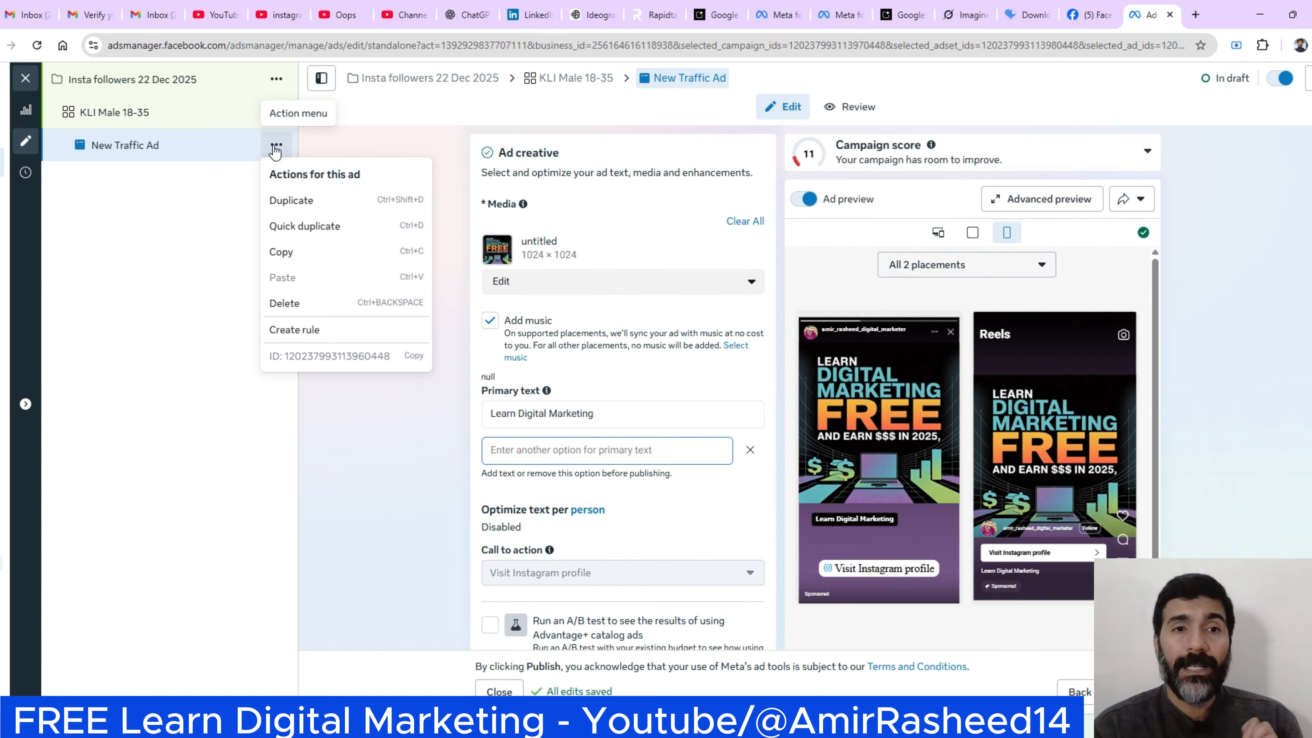
left_click(298, 211)
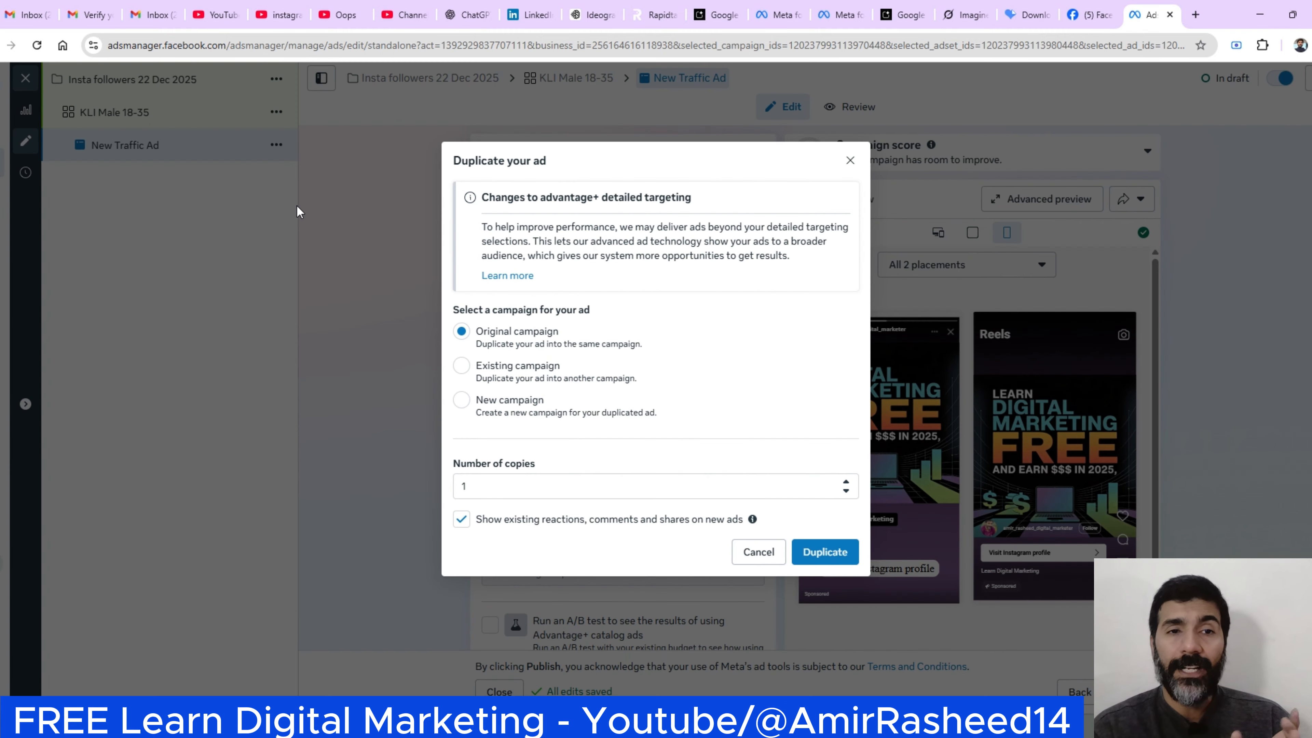
left_click(845, 482)
left_click(846, 482)
left_click(846, 482)
left_click(845, 482)
left_click(845, 482)
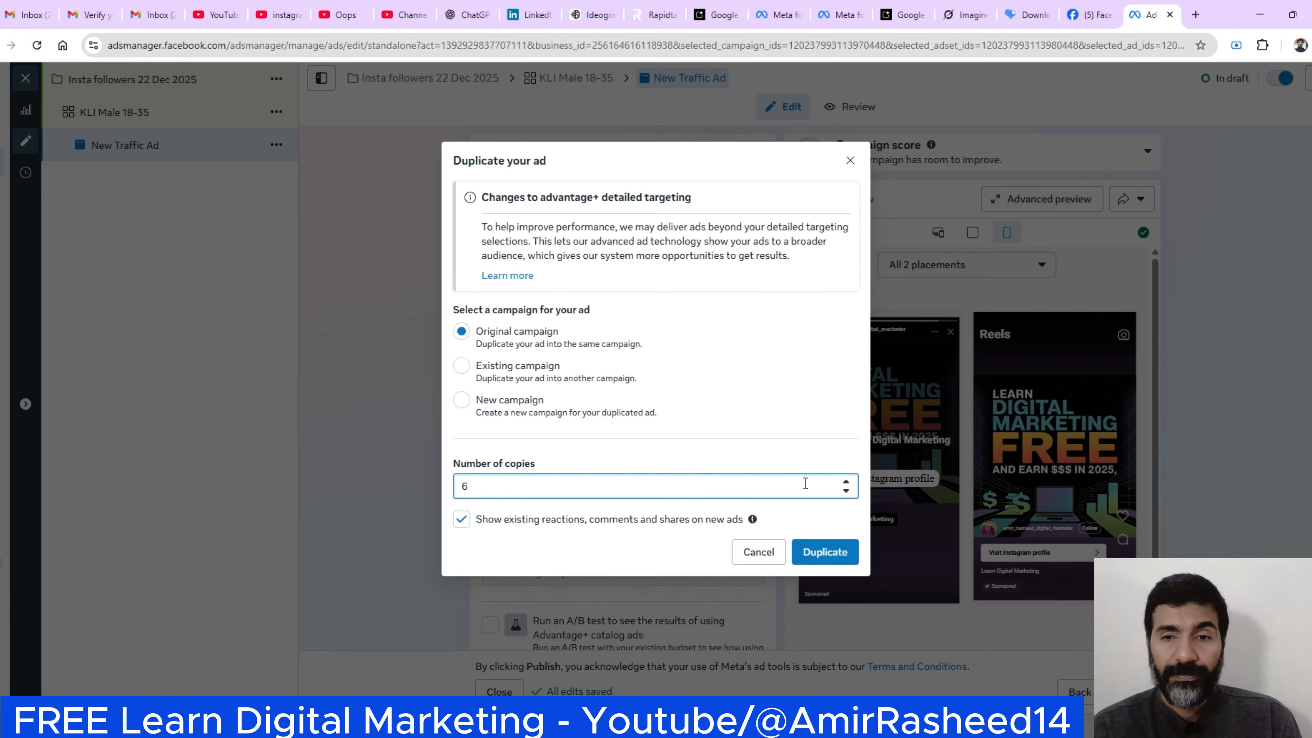
left_click(825, 551)
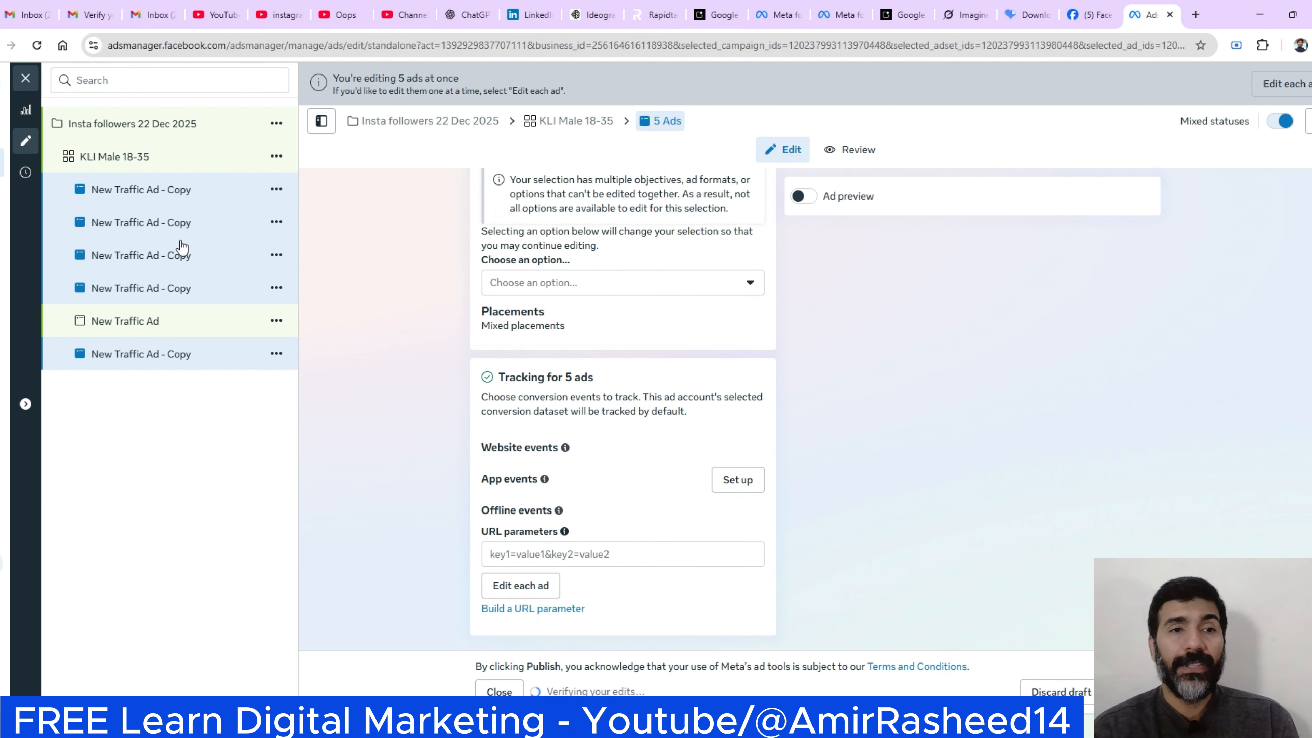
- Rename the first ad copy in the ad set as "New Traffic Ad - image"
left_click(173, 193)
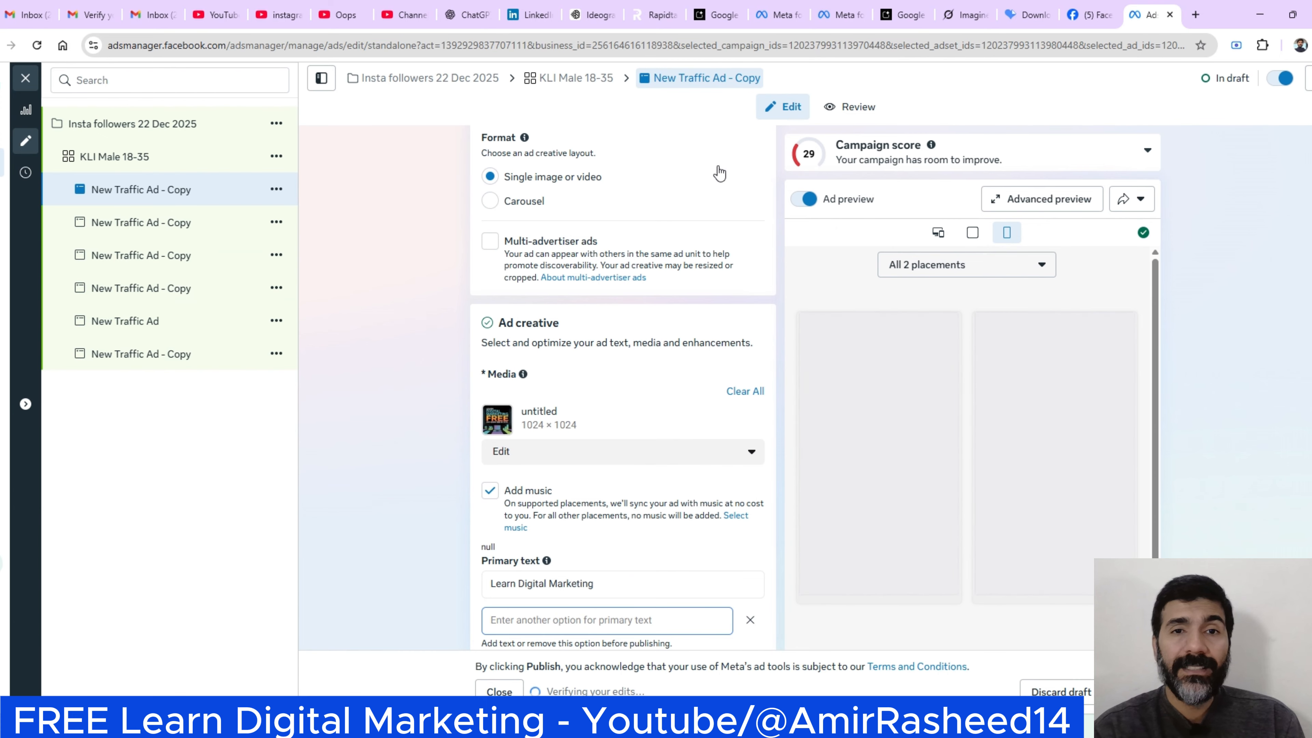
scroll(642, 212, "up", 5)
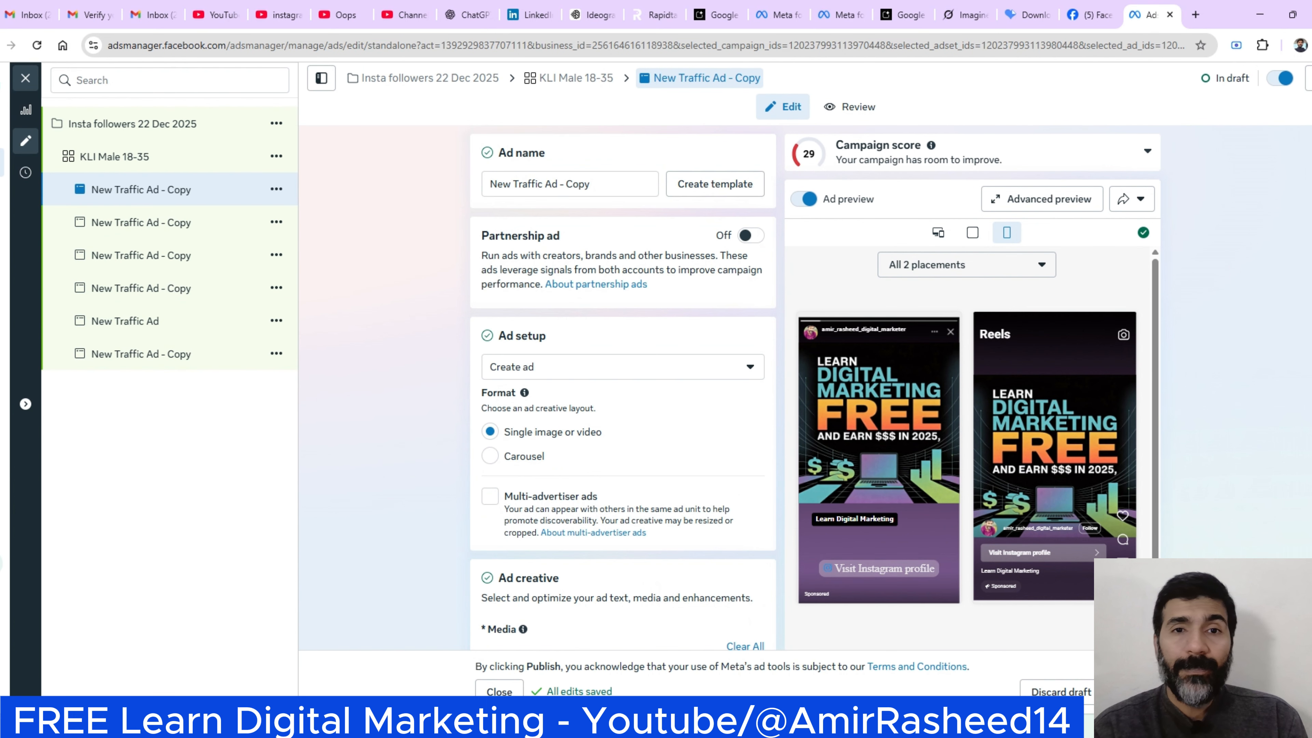
left_click(635, 188)
key("BackSpace")
key("BackSpace")
key("BackSpace")
key("BackSpace")
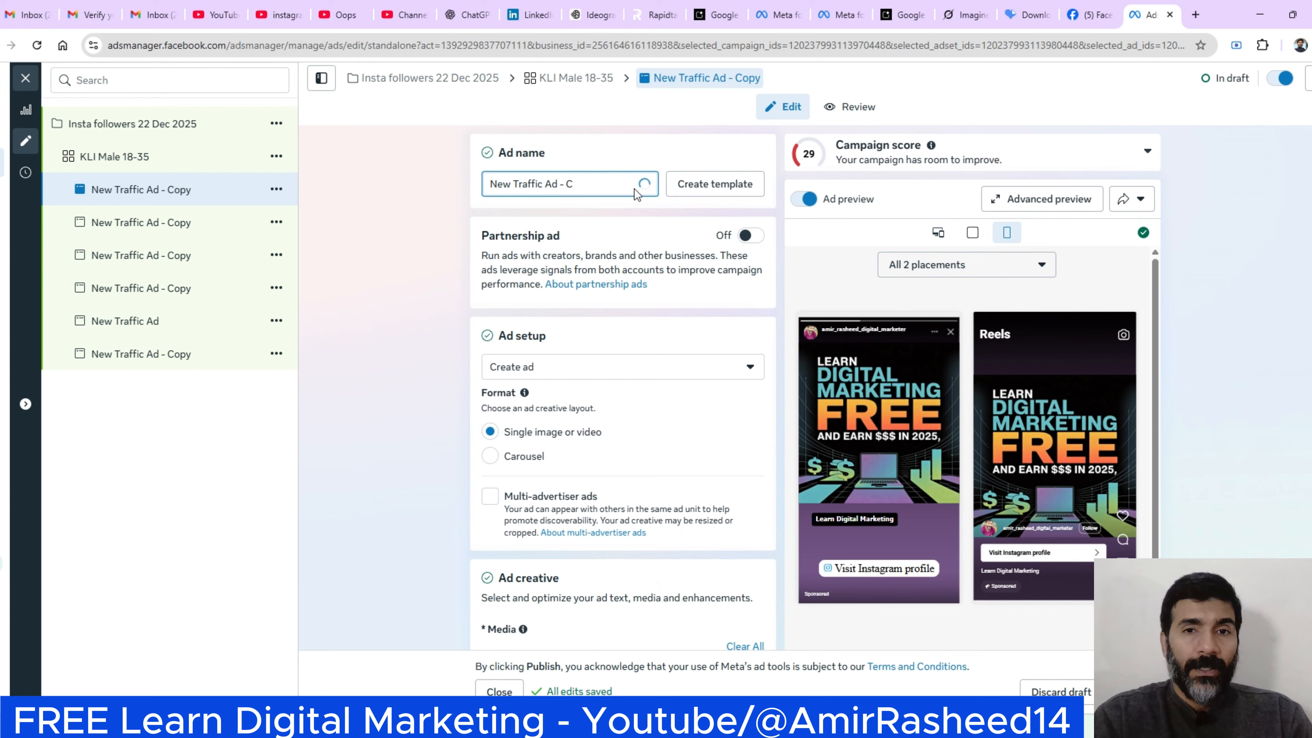
type("image")
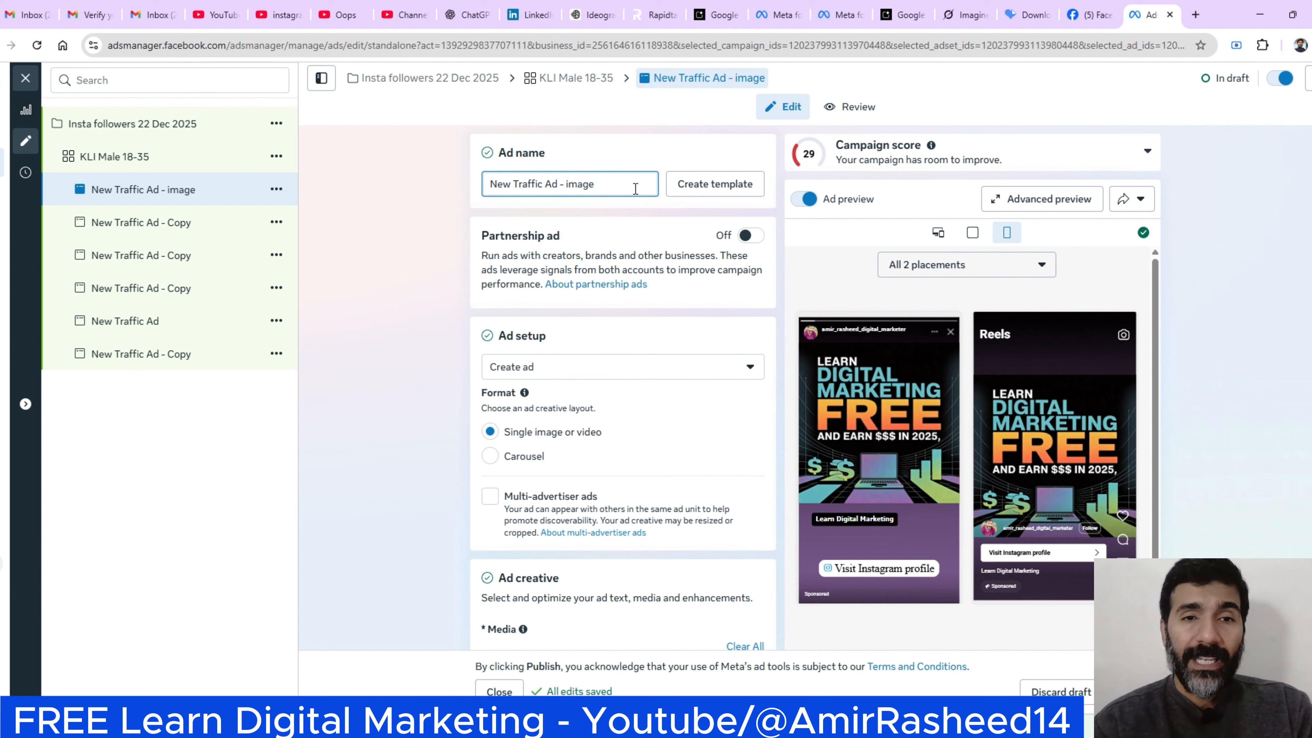
- Rename the second ad in the list as "New Traffic Ad - video"
left_click(167, 222)
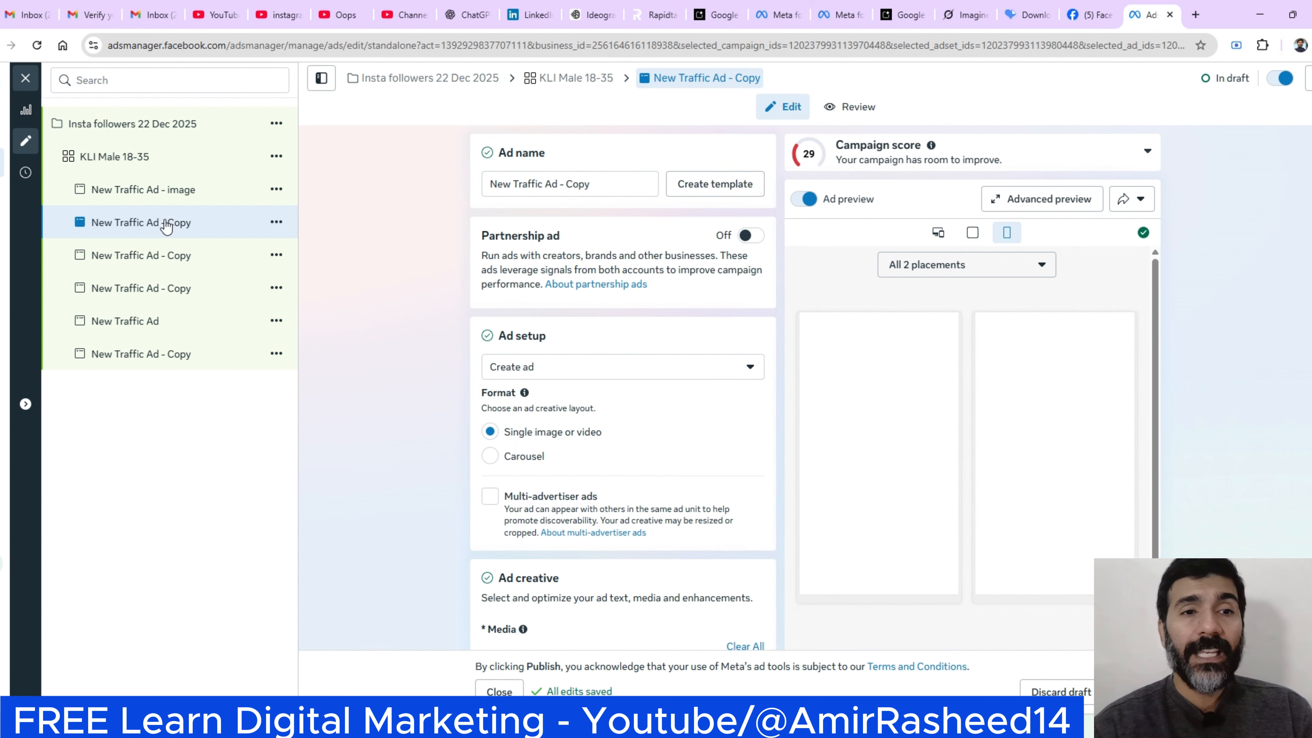
double_click(612, 185)
type("vide")
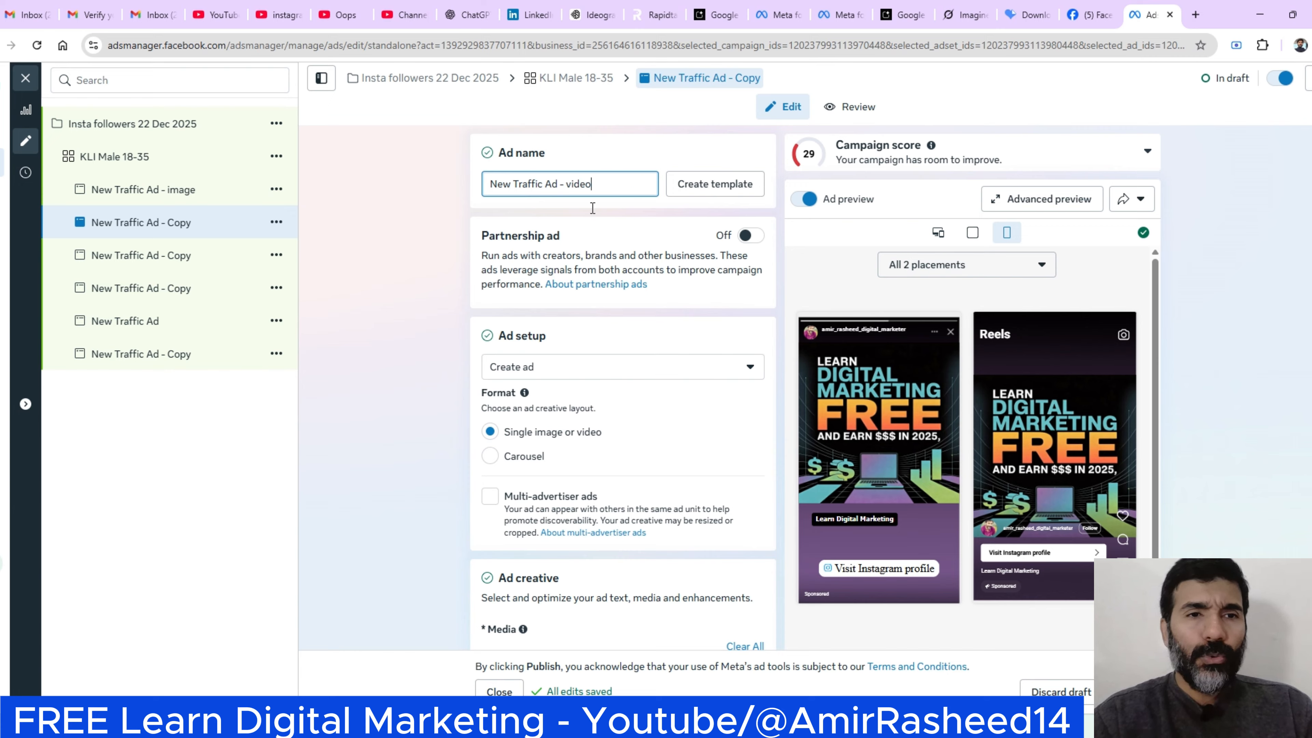
- Rename the third ad in the list as "New Traffic Ad - ugc"
left_click(97, 270)
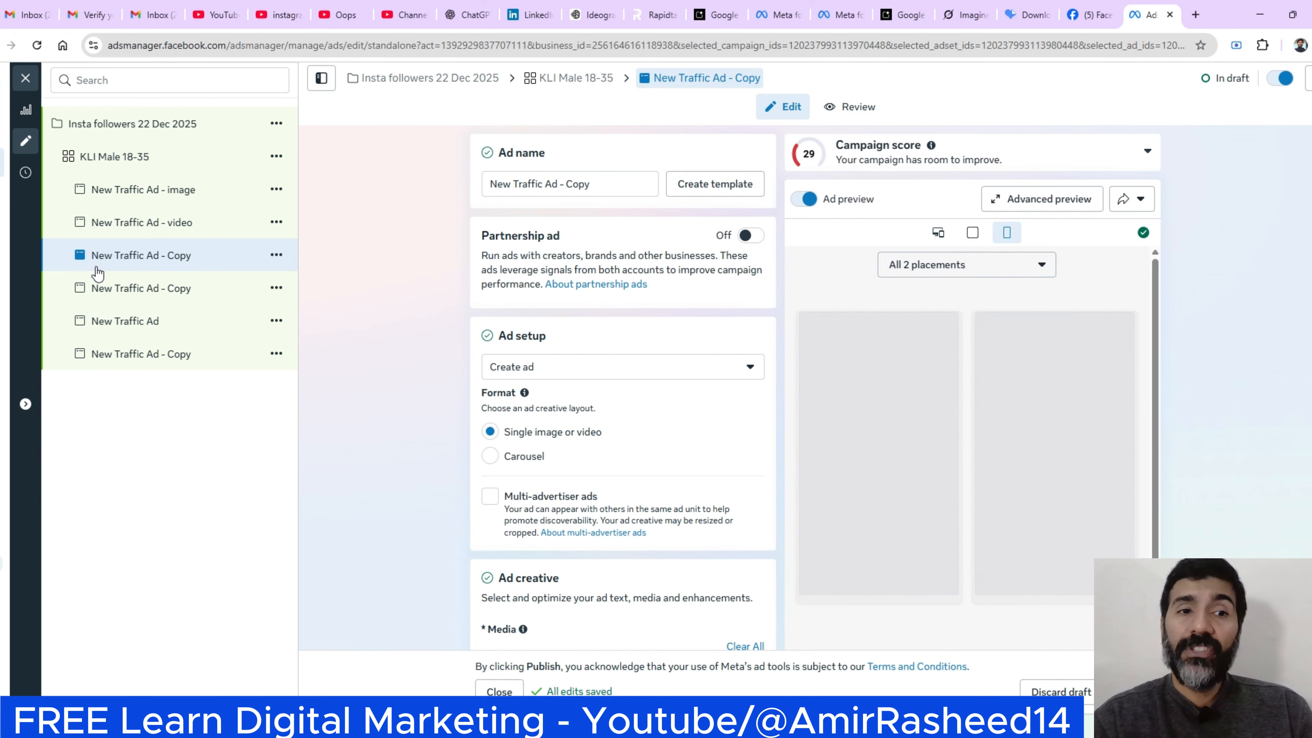
left_click(594, 183)
key("BackSpace")
key("BackSpace")
key("BackSpace")
key("BackSpace")
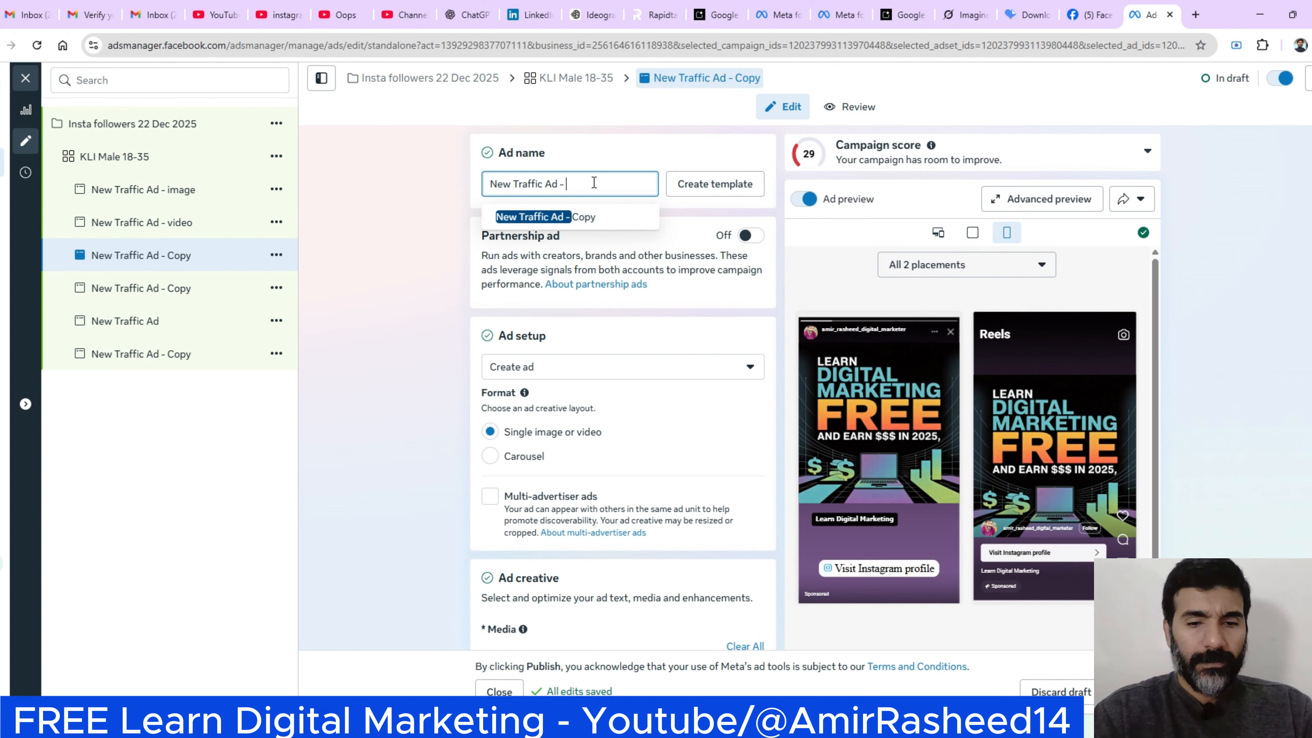
type("ugc")
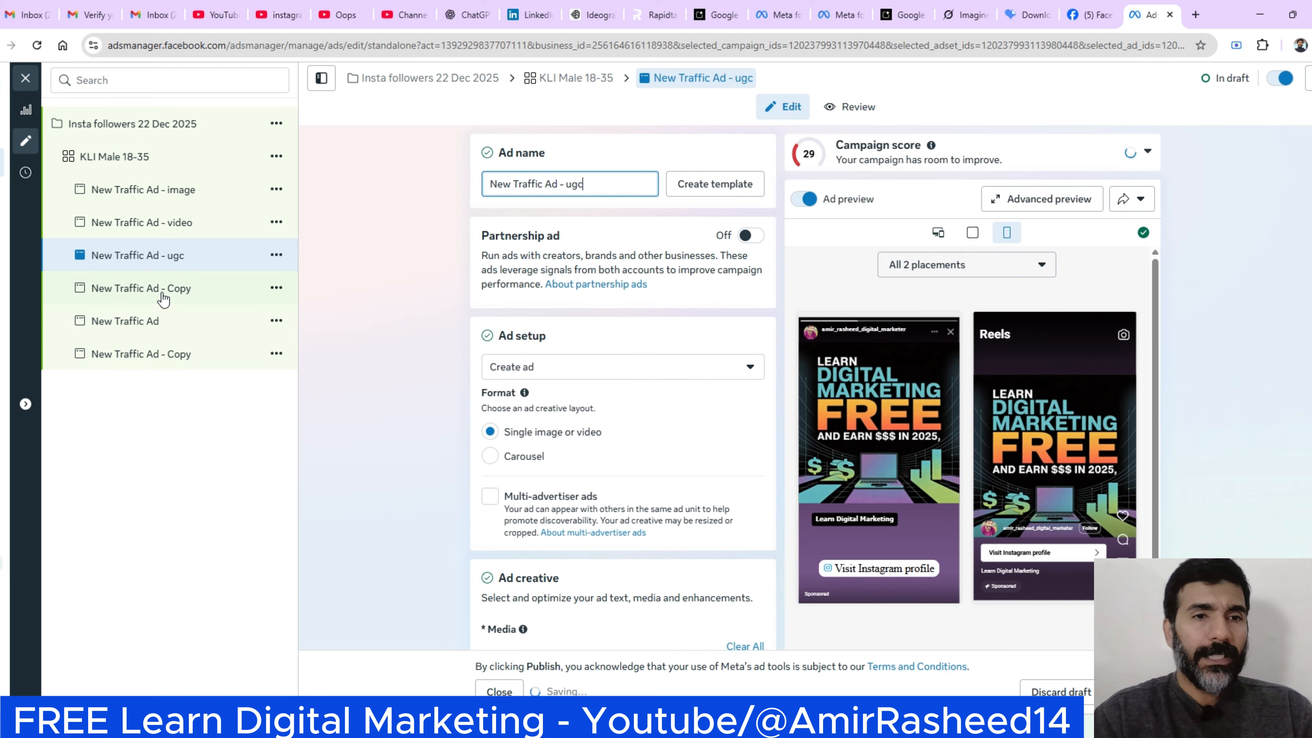
- Rename the fourth ad in the list as "New Traffic Ad - CGI"
left_click(164, 295)
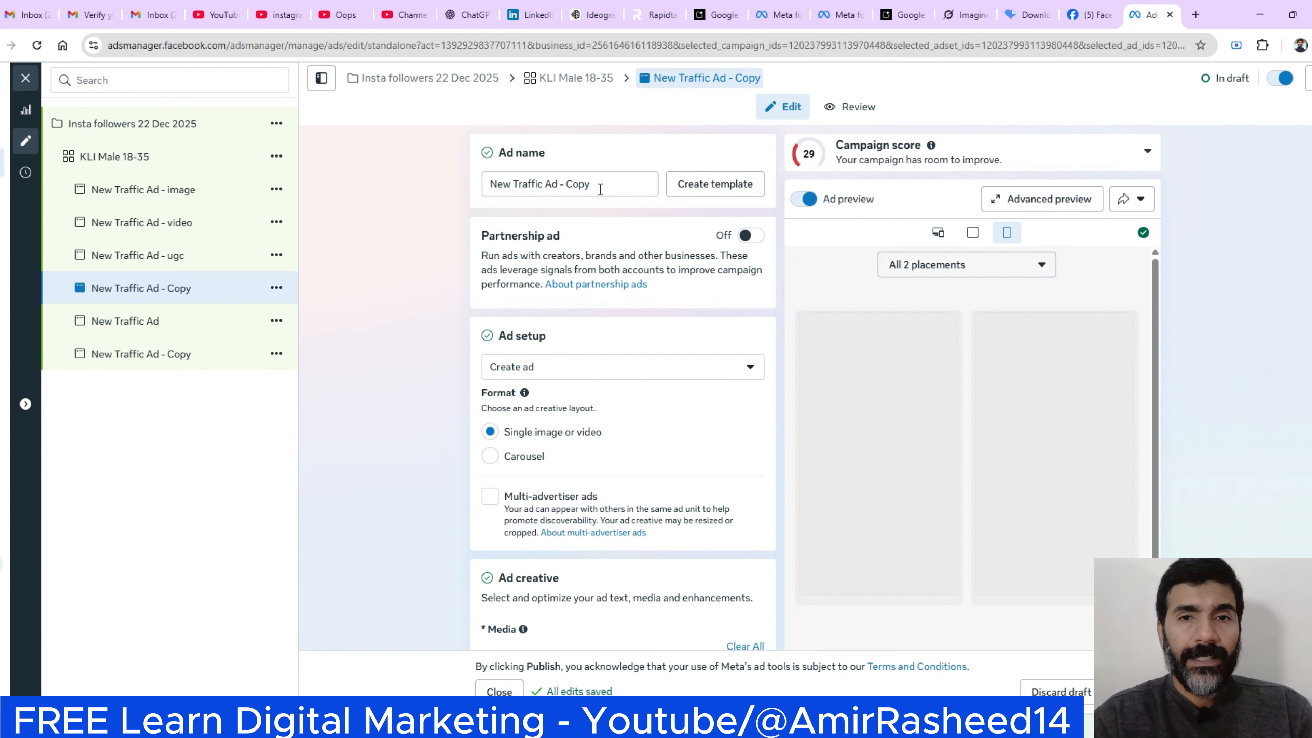
left_click(601, 184)
key("BackSpace")
key("BackSpace")
key("BackSpace")
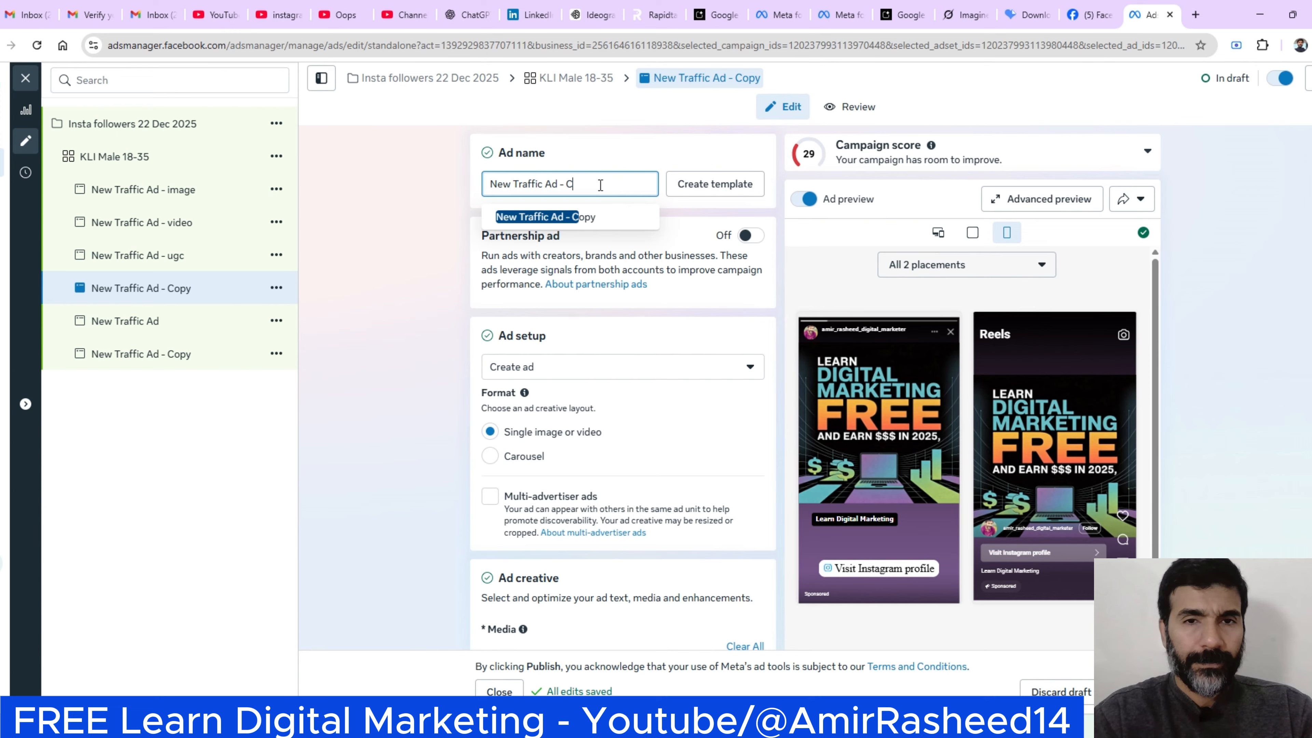
type("GI")
- Rename the original New Traffic Ad as "New Traffic Ad-PRODUCT FEATURE 1"
left_click(149, 328)
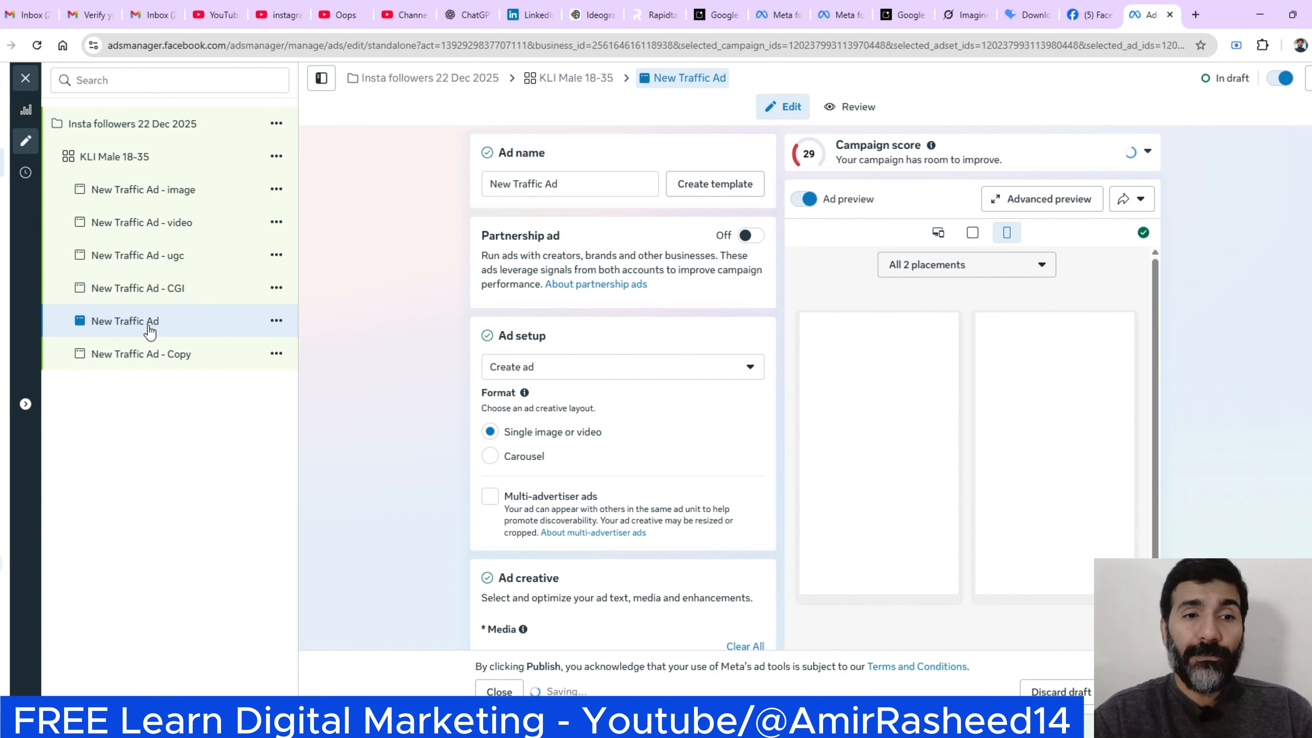
left_click(581, 185)
type("-PRO")
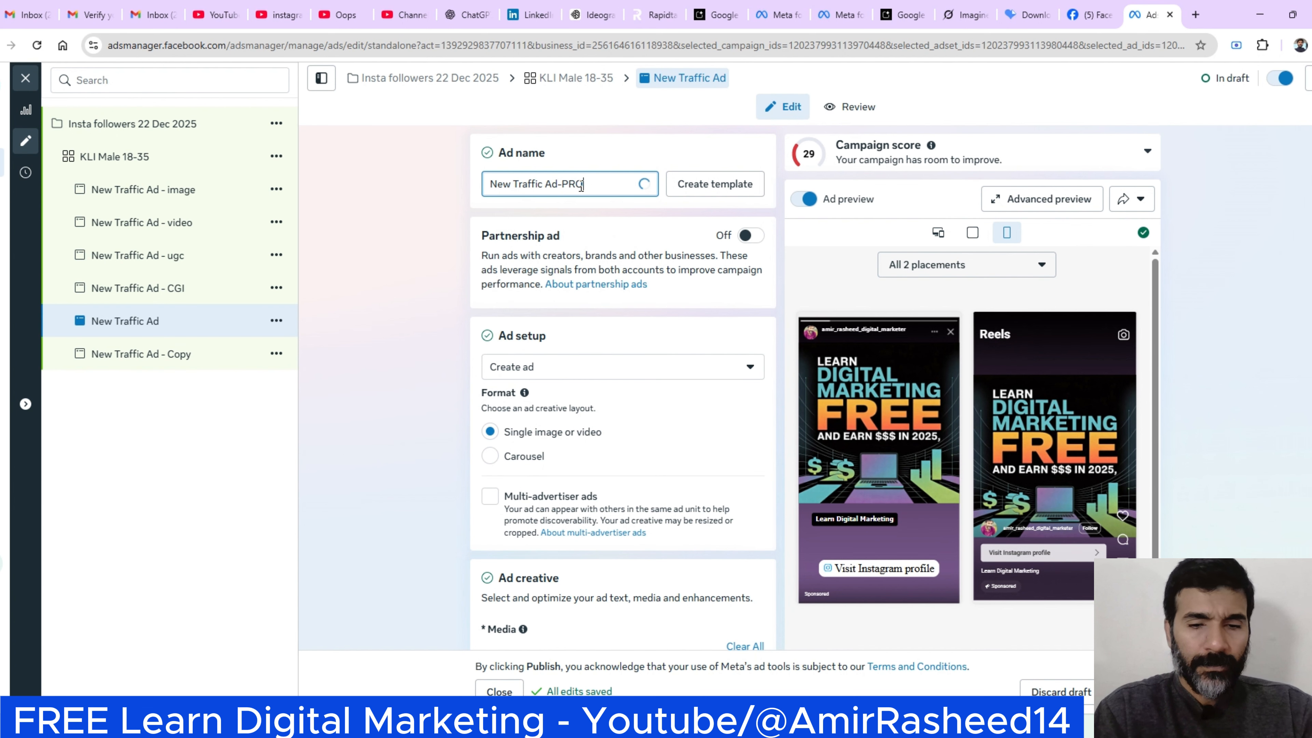
type("DUCT FEAT")
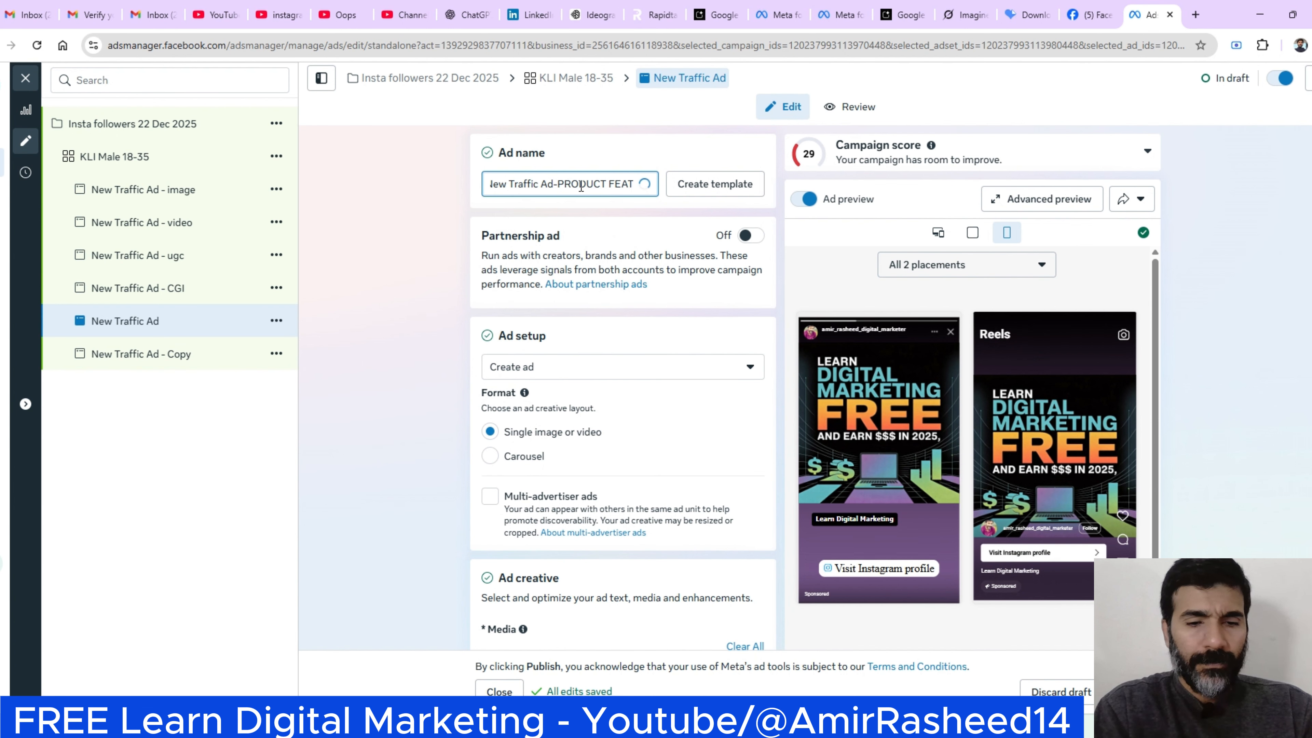
type("URE 1")
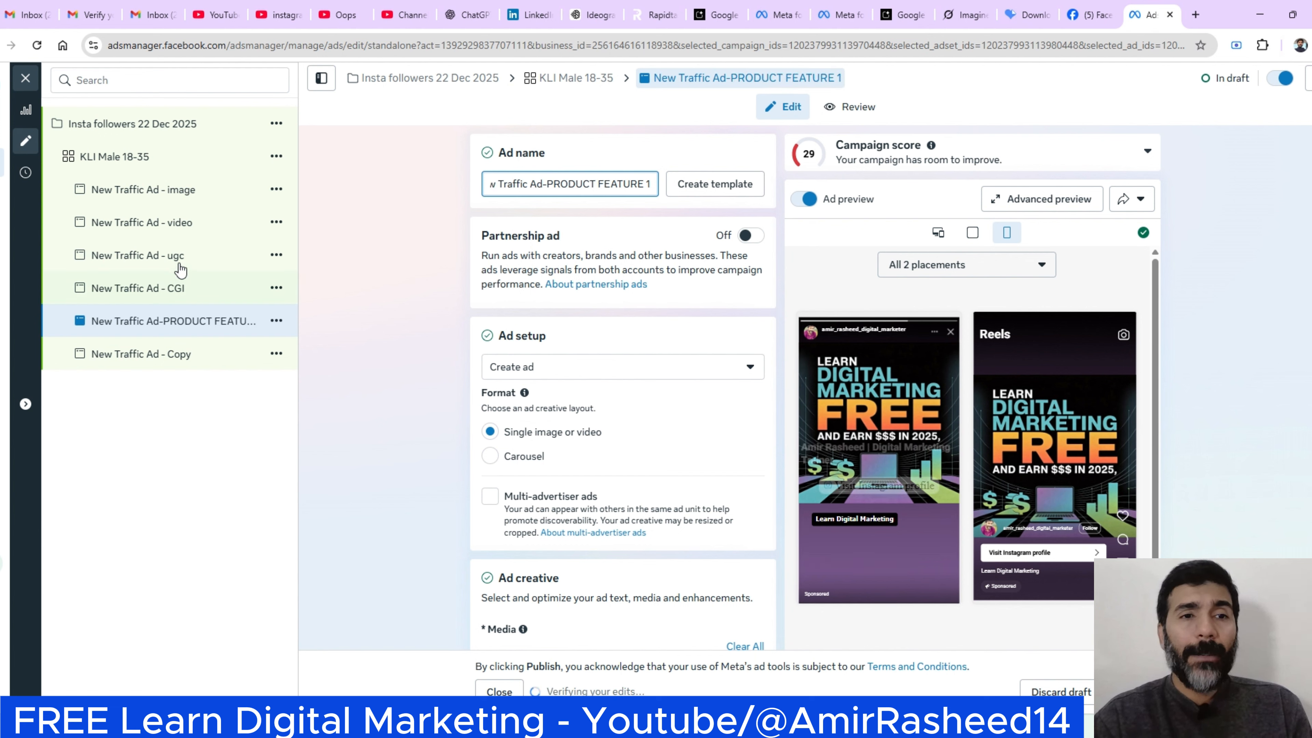
- Clear the existing image from the ad creative of "New Traffic Ad - video"
left_click(178, 224)
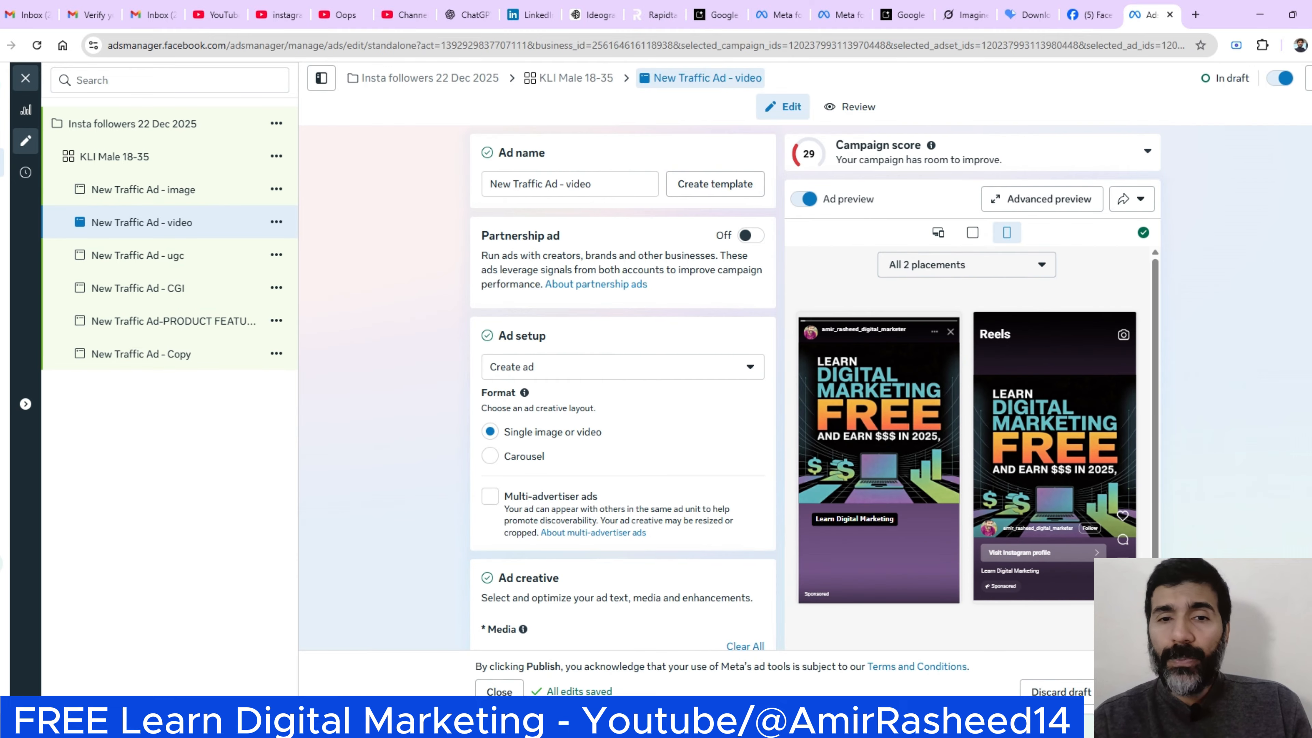
scroll(1049, 434, "down", 4)
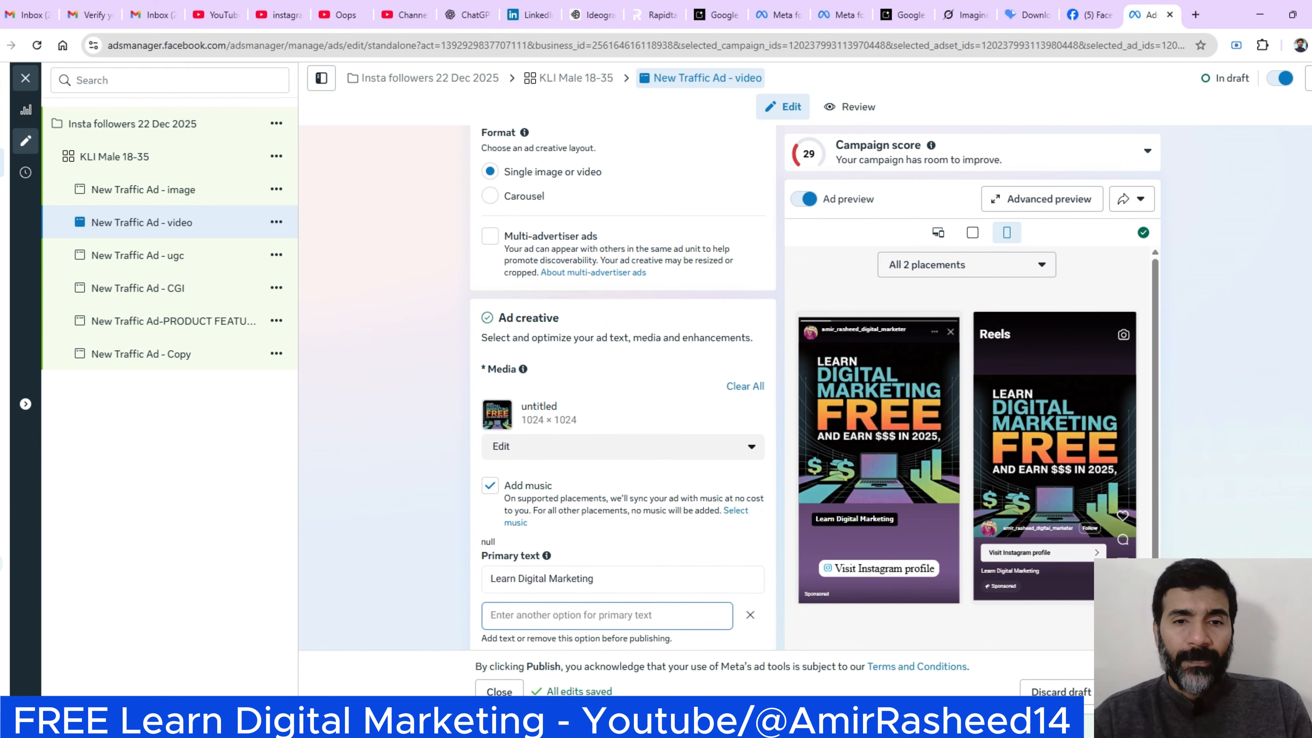
scroll(622, 388, "down", 1)
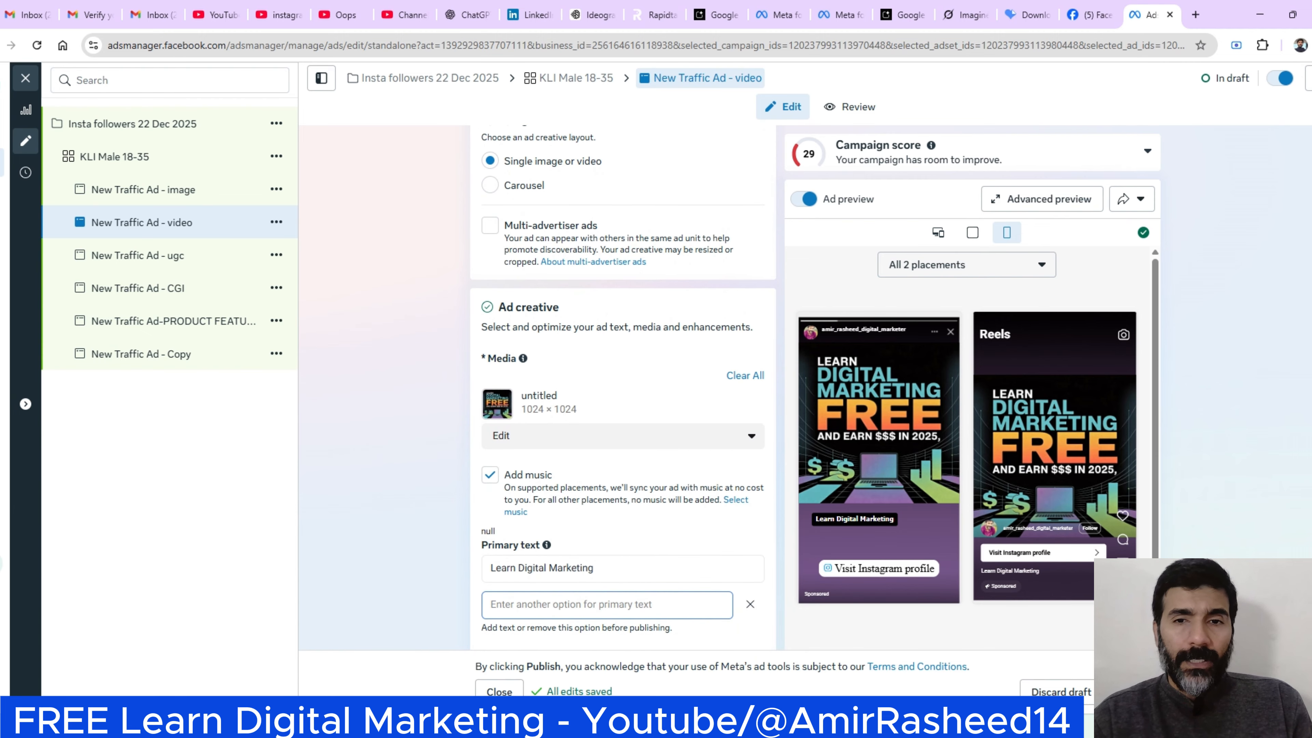
left_click(746, 376)
- Add the 2160 × 3840 account video "LEARN DIGITAL MAREKTING IN HINDI 2025" as the video ad's media, keeping its crop and text settings
left_click(543, 383)
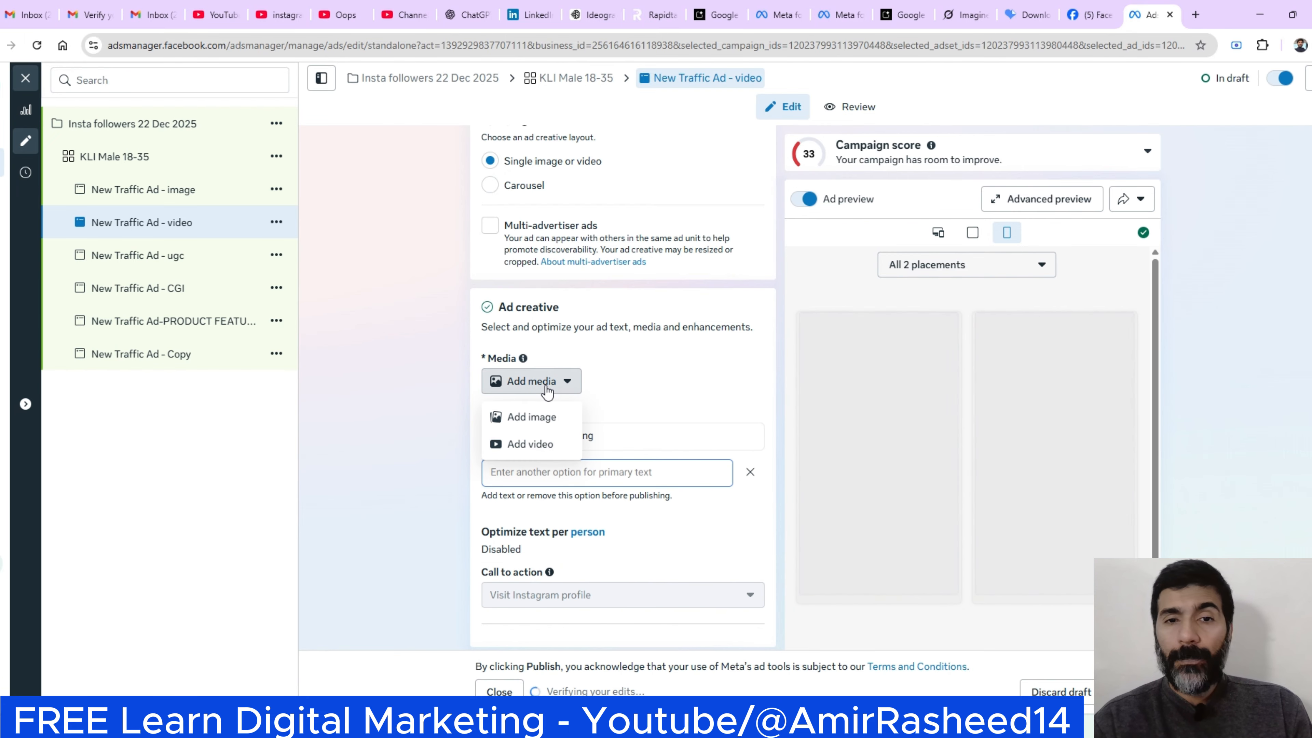
left_click(532, 444)
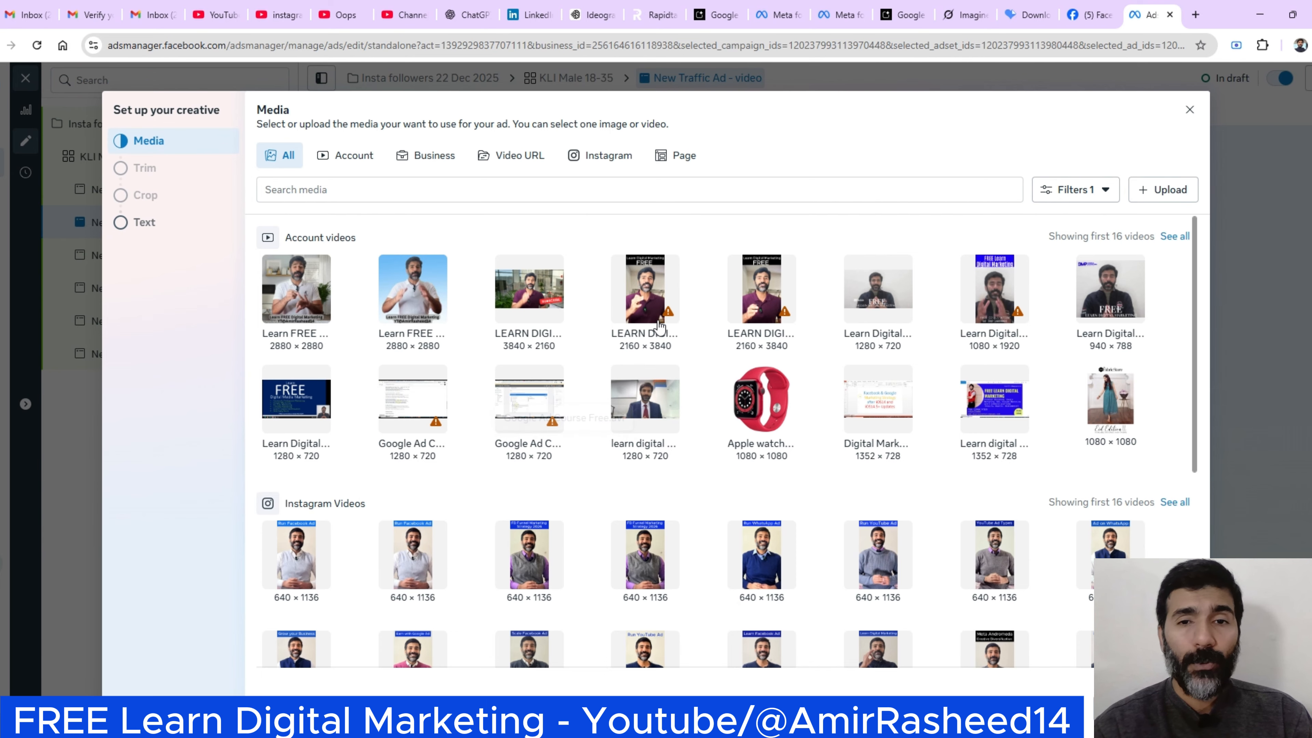
left_click(1150, 193)
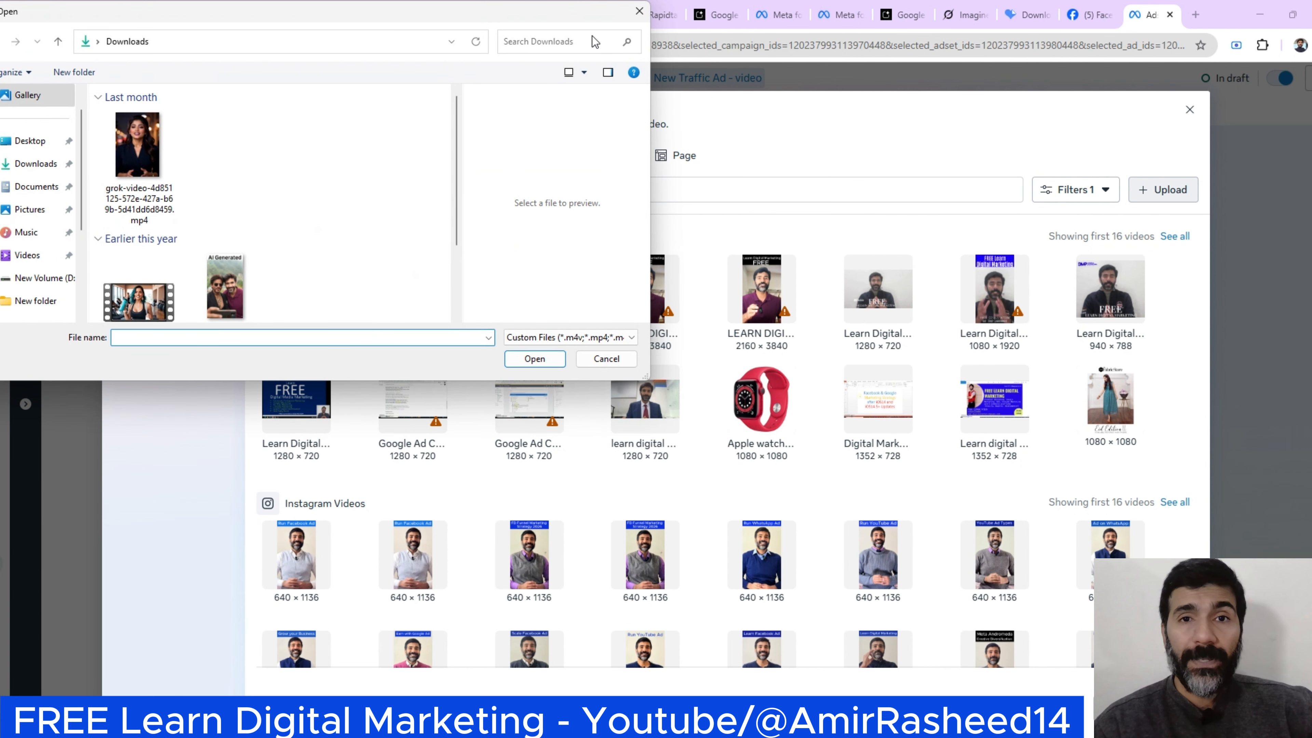
left_click(640, 11)
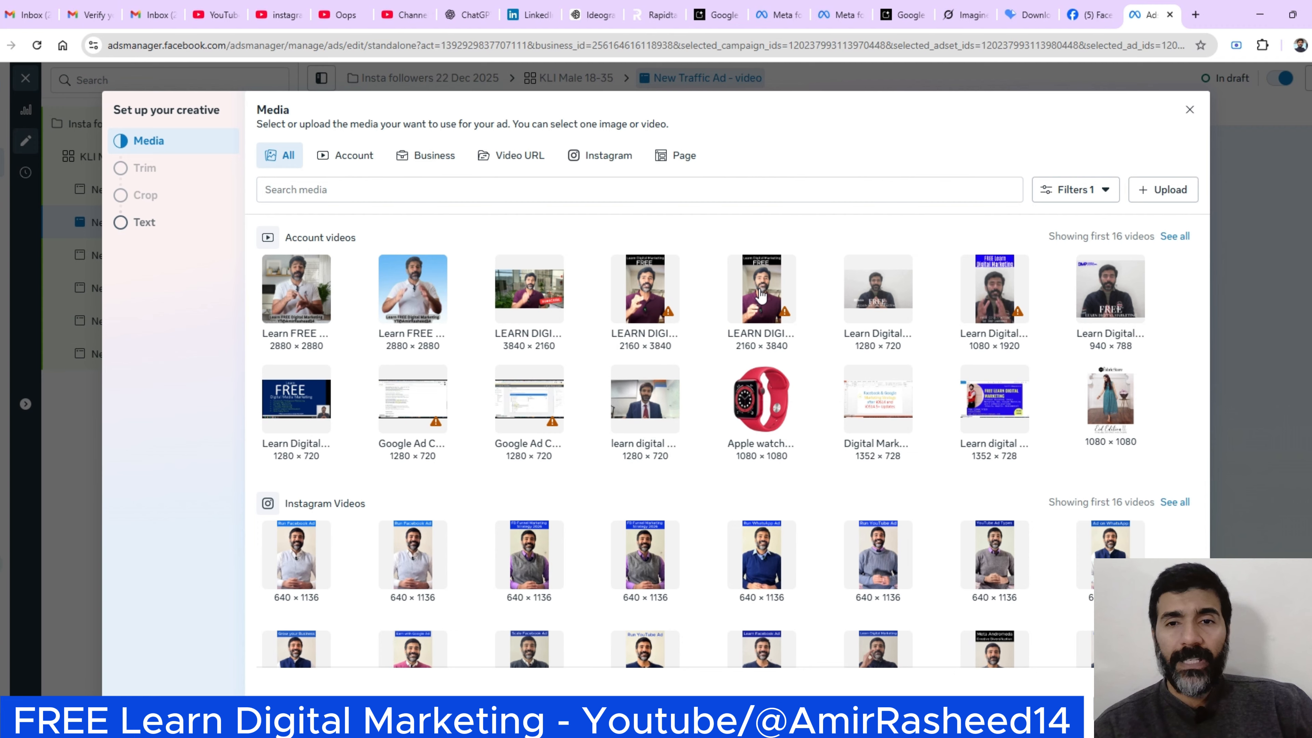
left_click(656, 297)
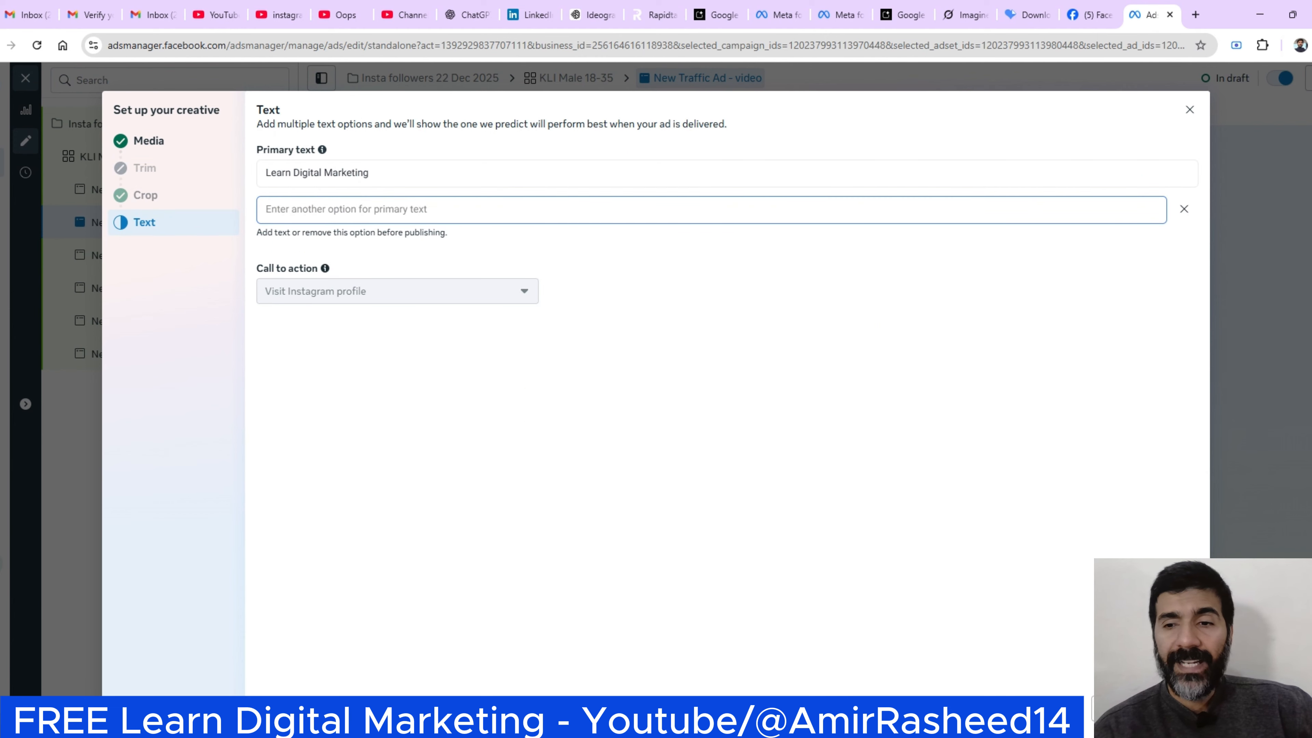
left_click(1172, 708)
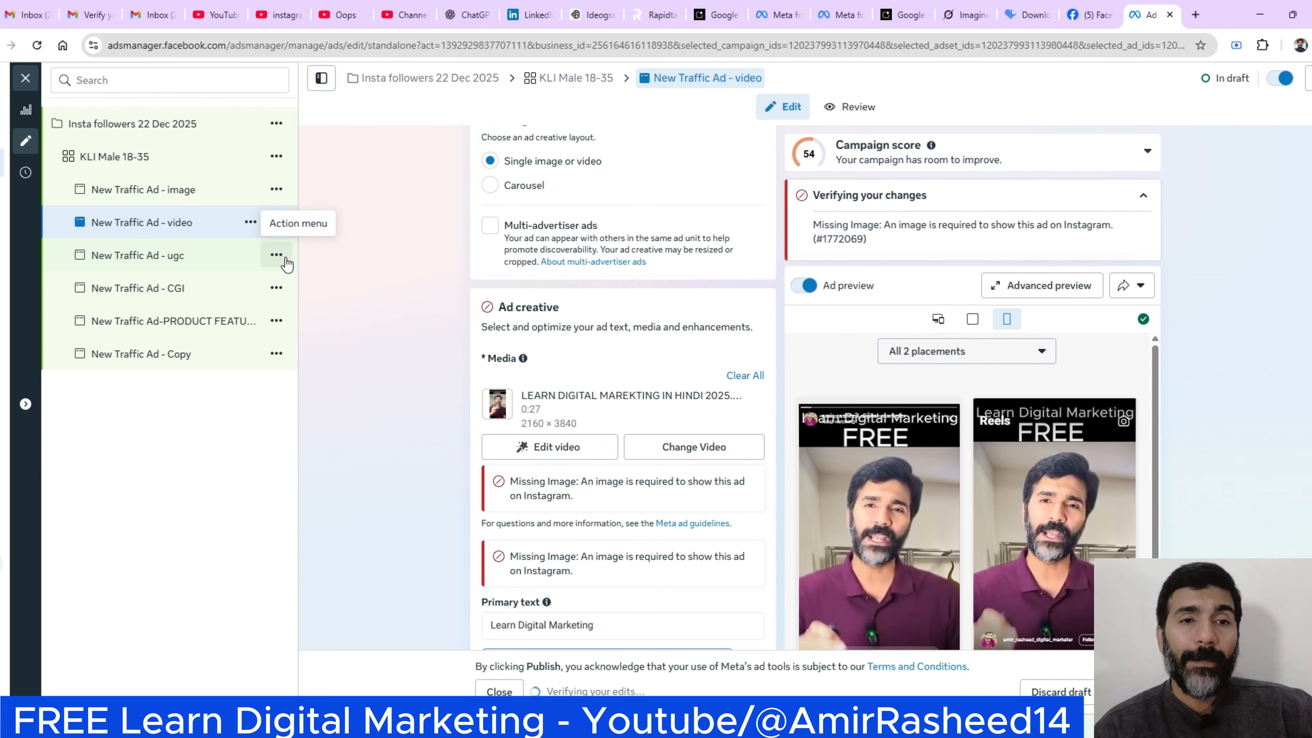
- Clear the existing image from "New Traffic Ad - ugc" and show the media types that can be added
left_click(276, 254)
left_click(192, 255)
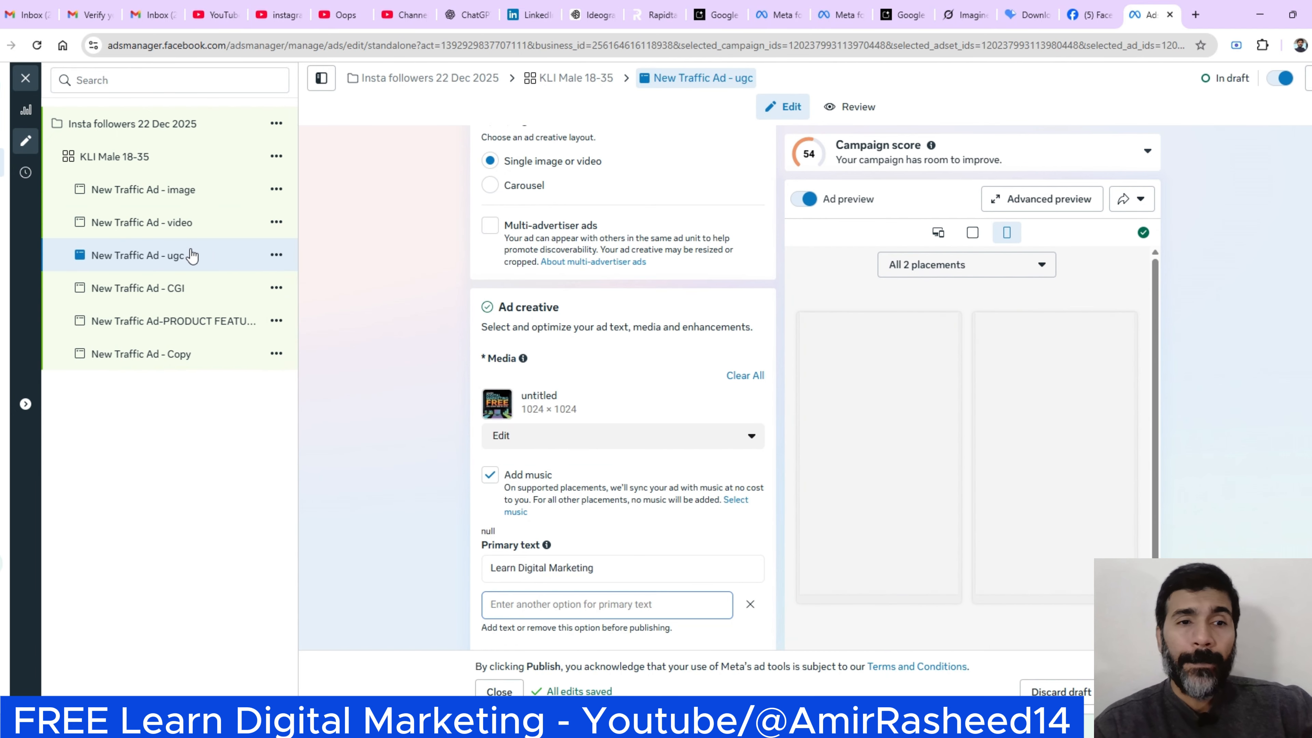
left_click(743, 376)
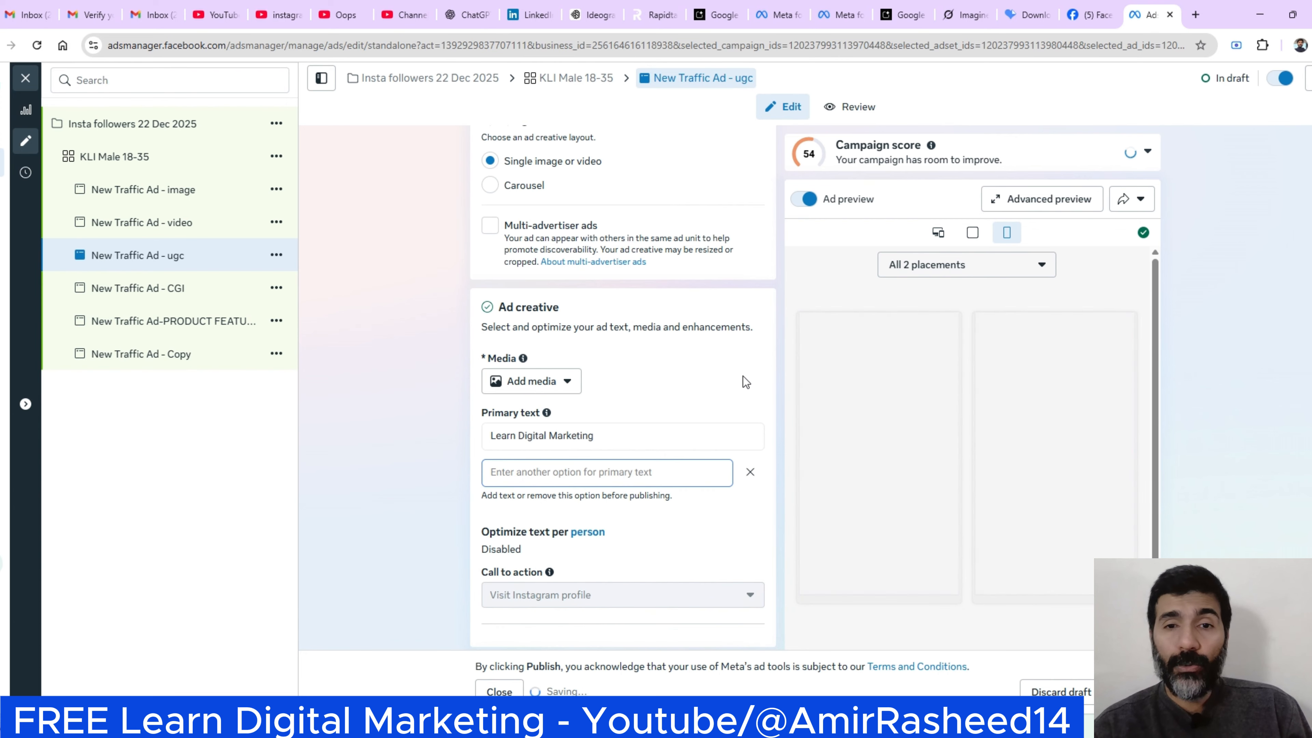
left_click(541, 383)
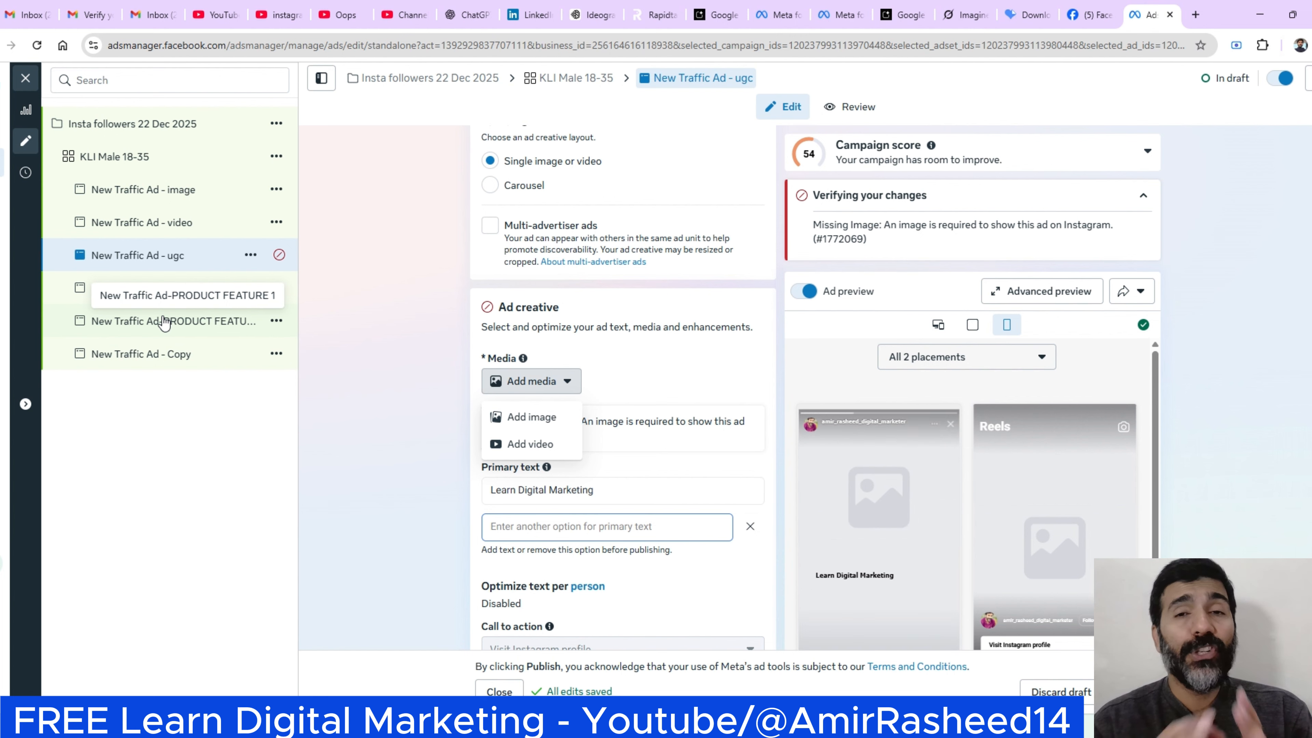
- Switch to ChatGPT and start logging in with a Google account
left_click(485, 10)
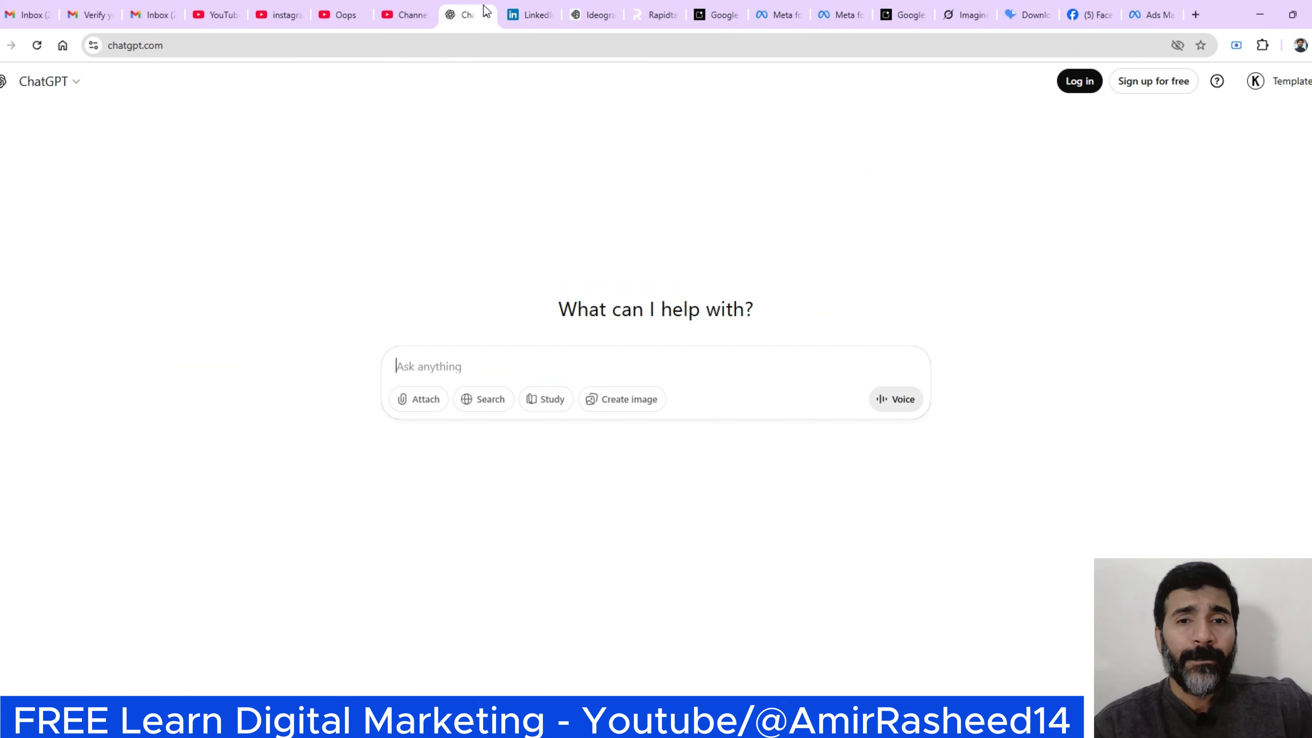
left_click(1080, 81)
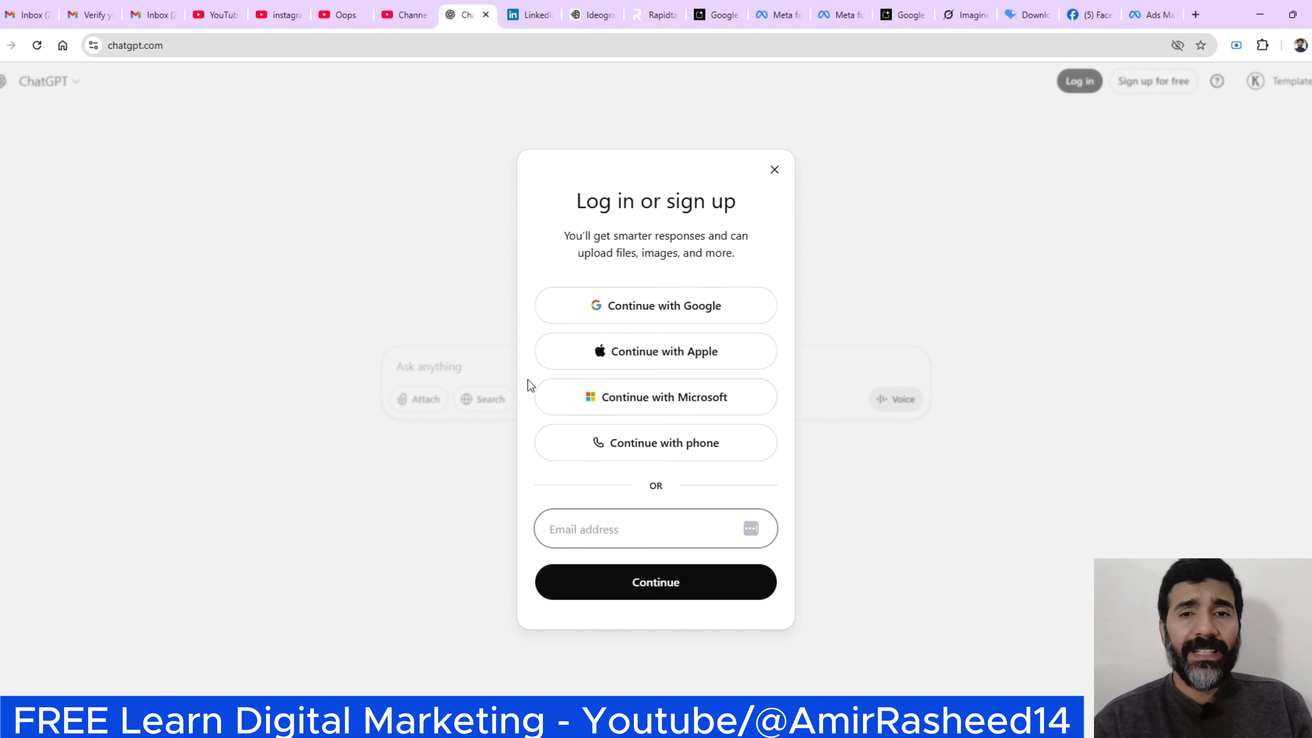
left_click(661, 308)
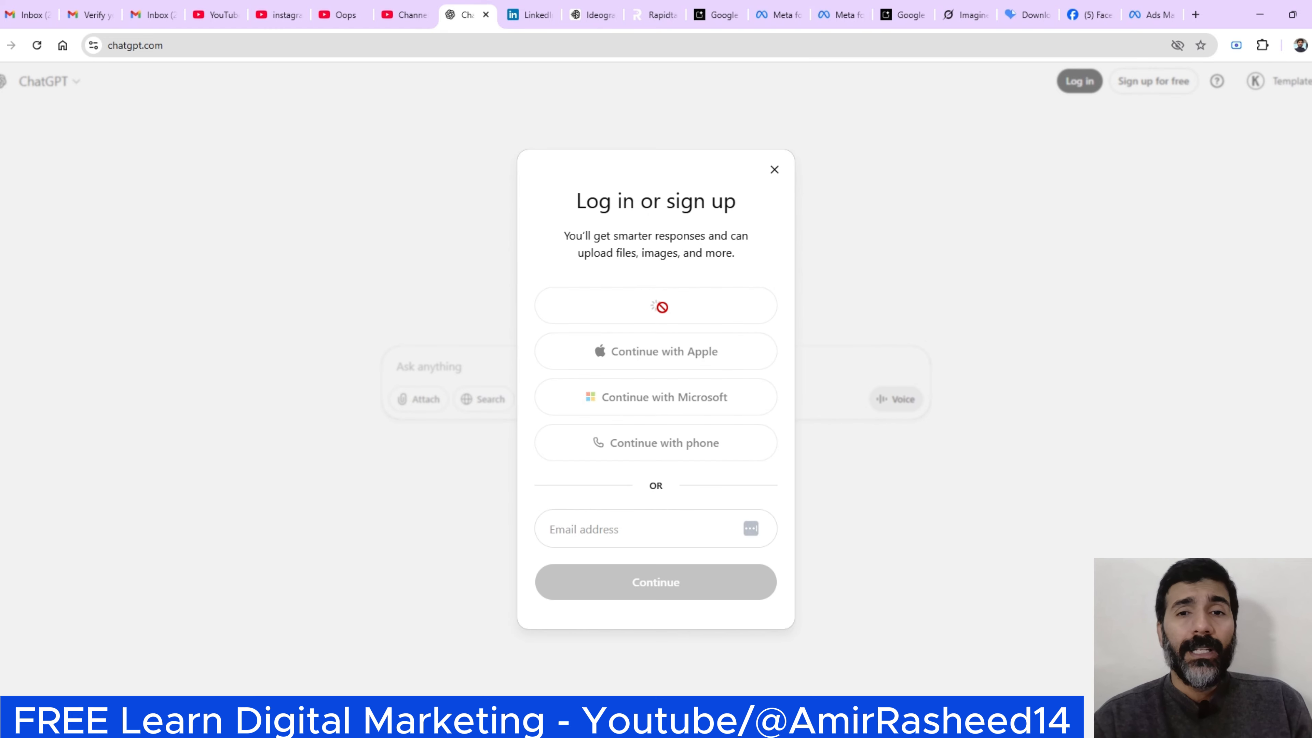
- Switch to Google AI Studio, dismiss the auto-save notice and review the "AI Content In 5 Minutes" chat back to its attached photo and thumbnail prompt
left_click(715, 14)
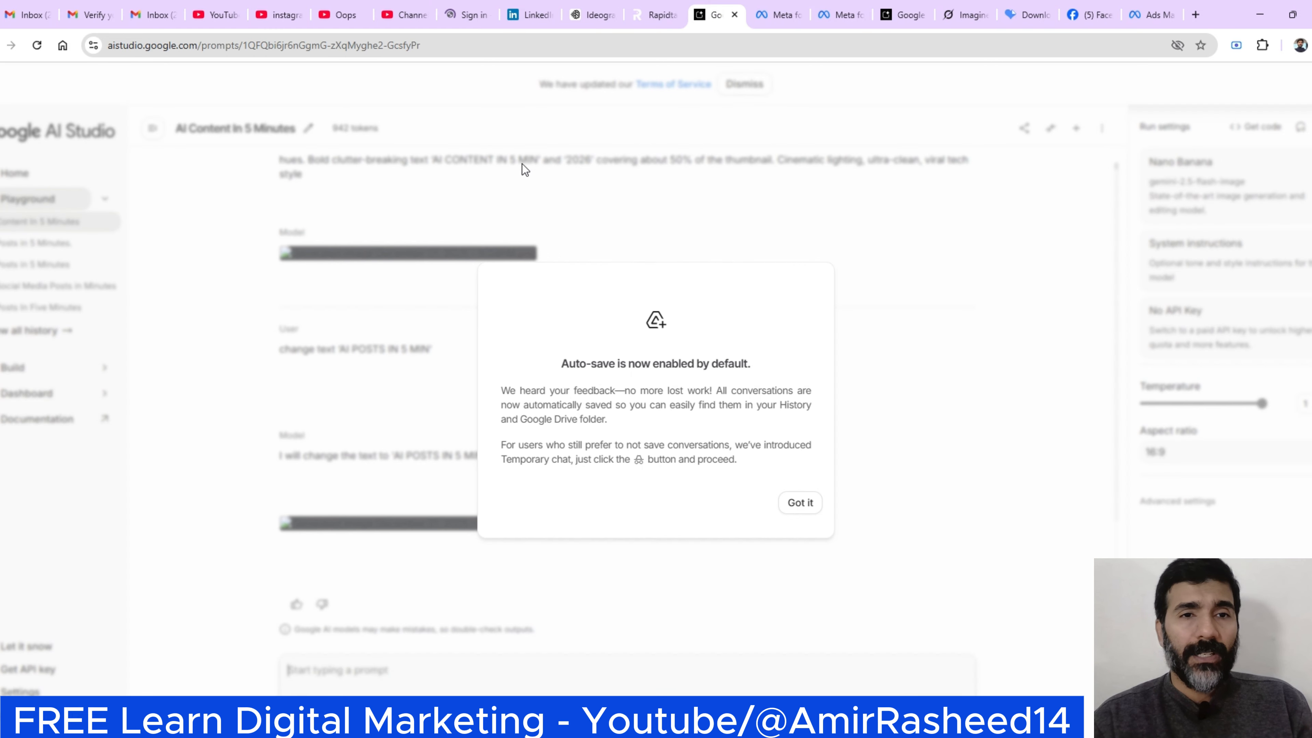
left_click(800, 504)
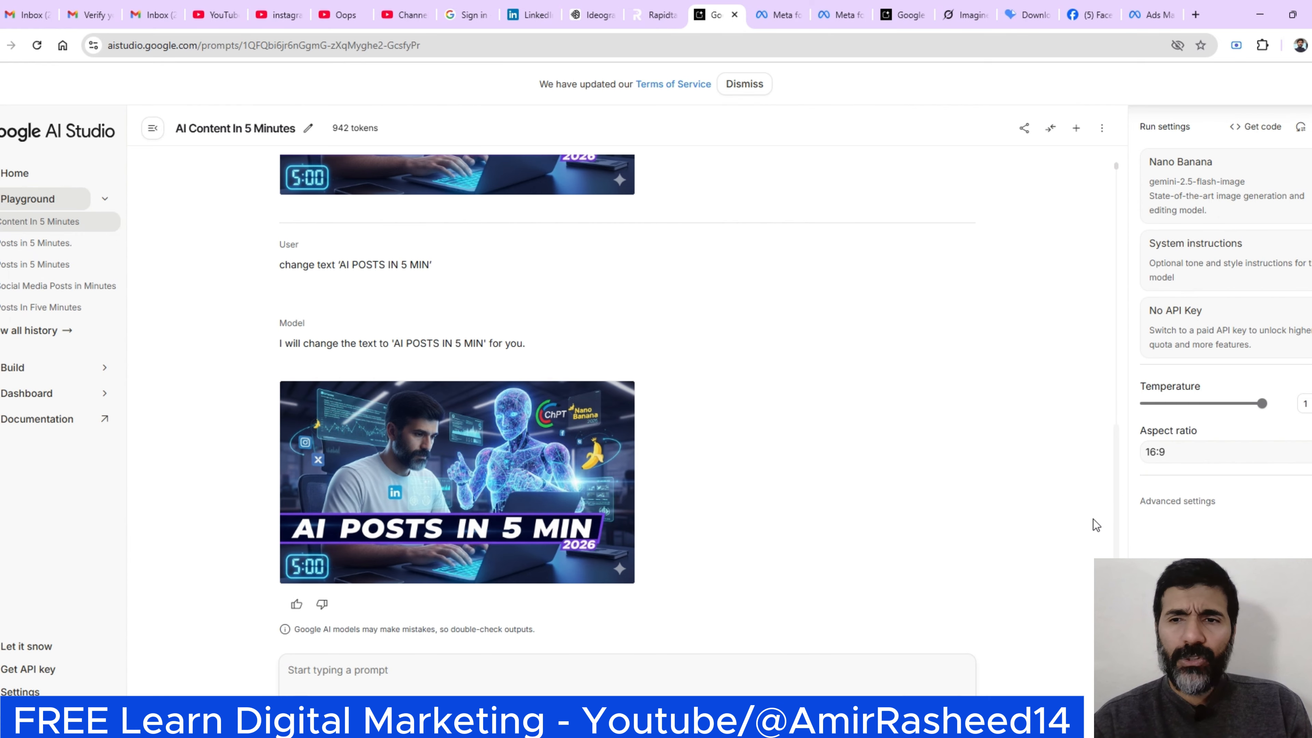
left_click_drag(1114, 455, 1121, 290)
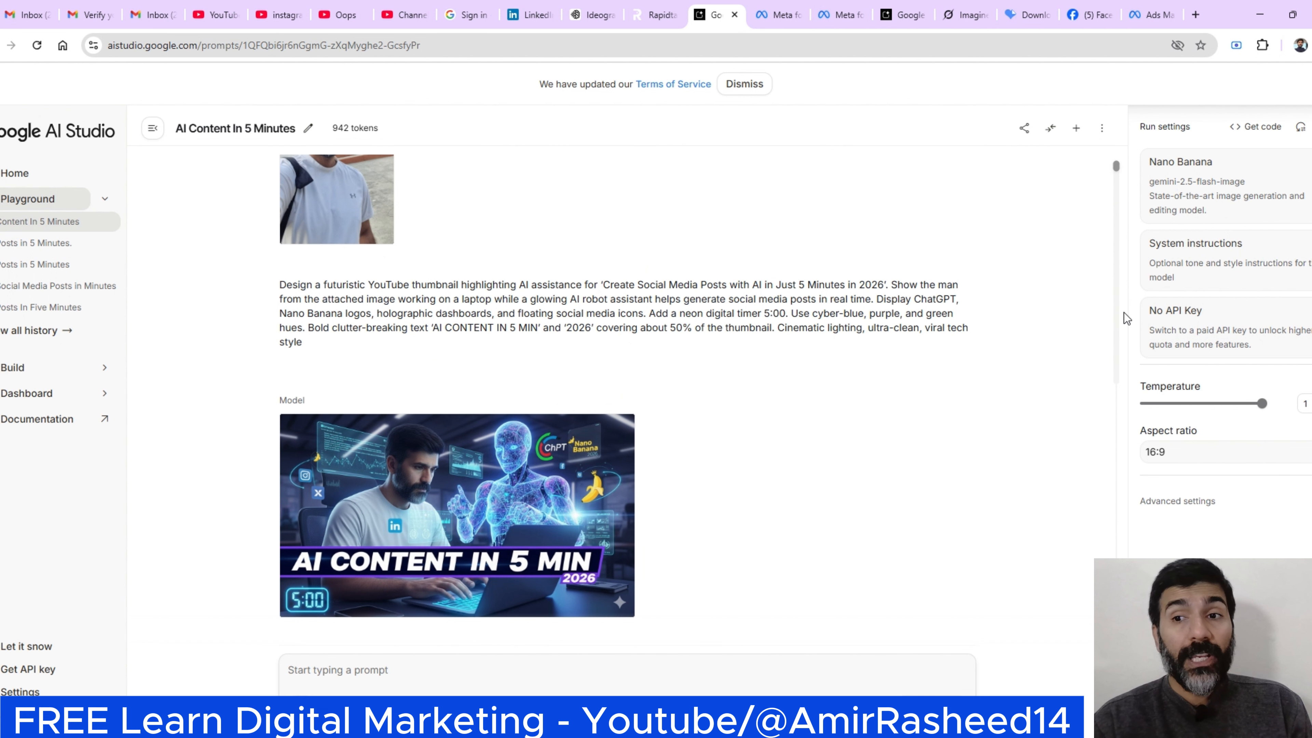
scroll(1114, 243, "up", 3)
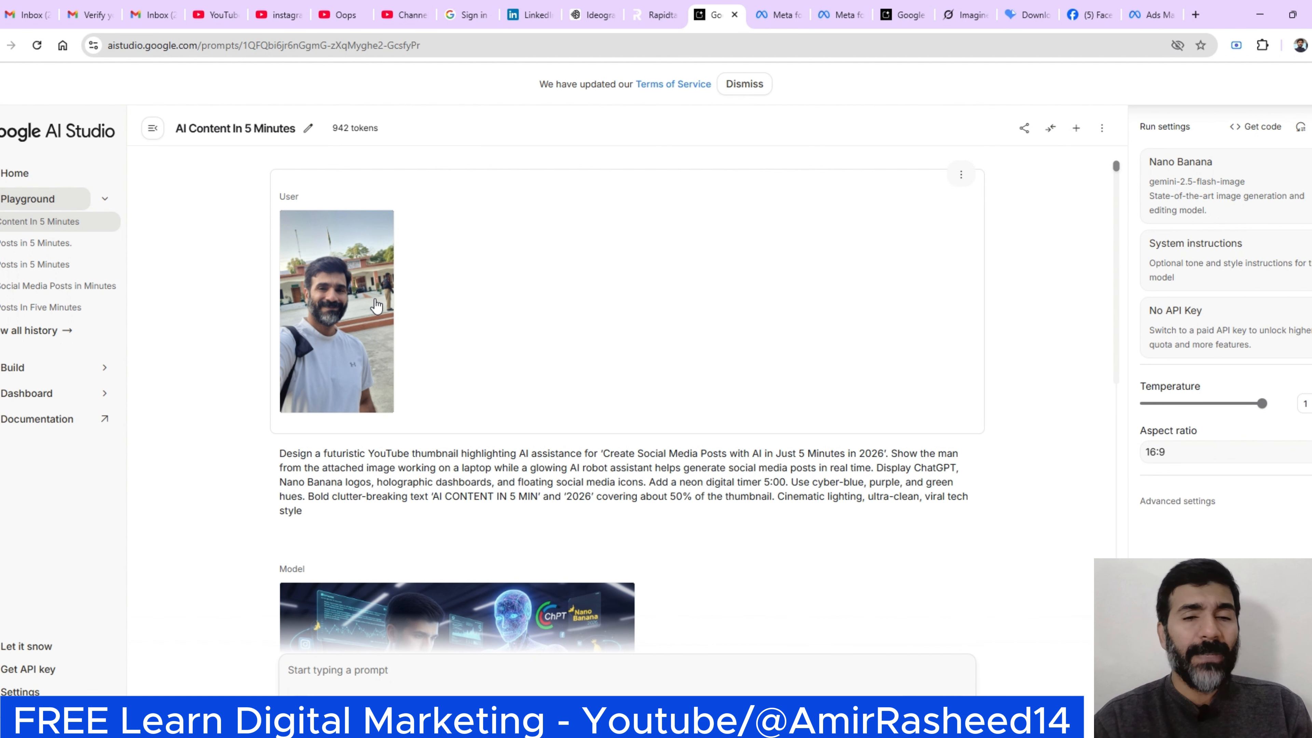
mouse_move(361, 307)
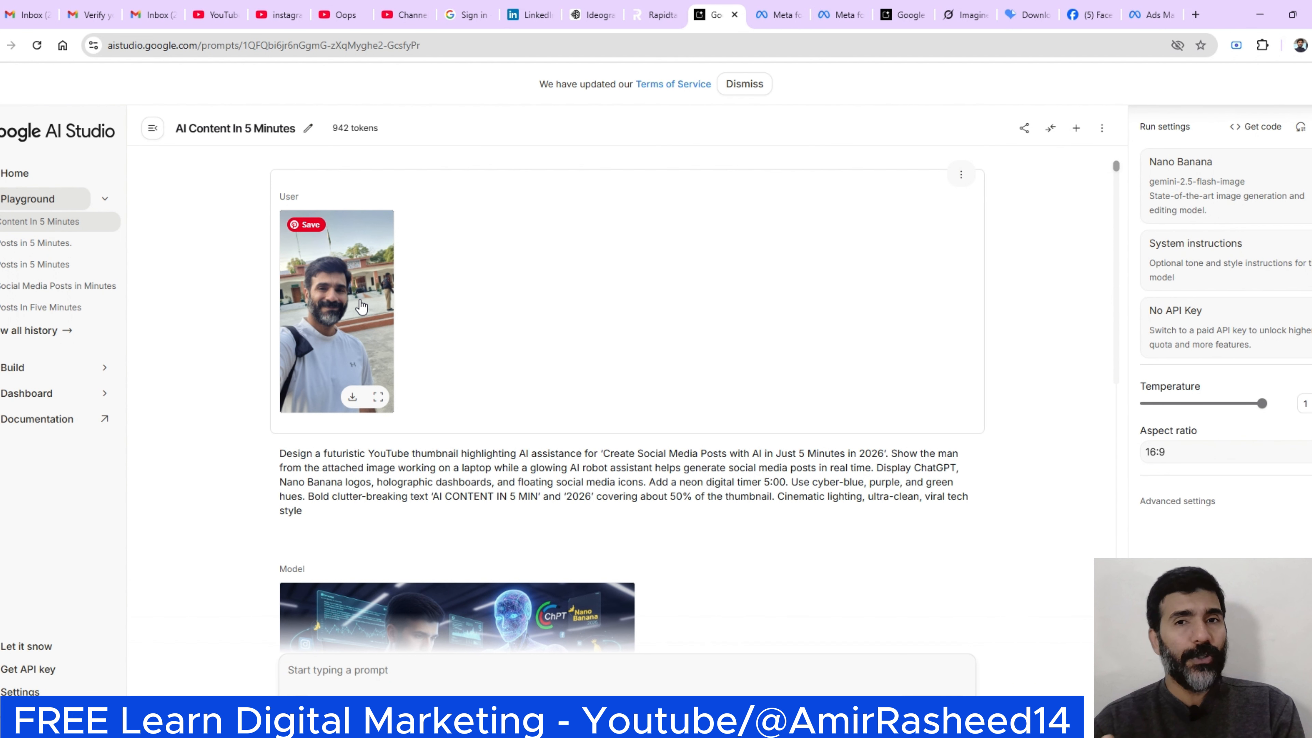